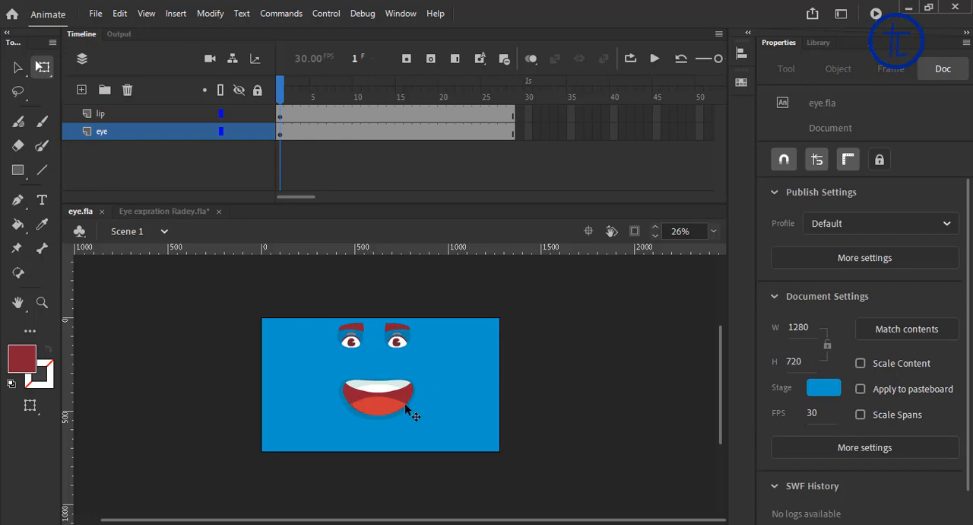
# Step: Preview the eye and lip expressions along the timeline of eye.fla
pyautogui.moveTo(493, 447); pyautogui.dragTo(286, 320)
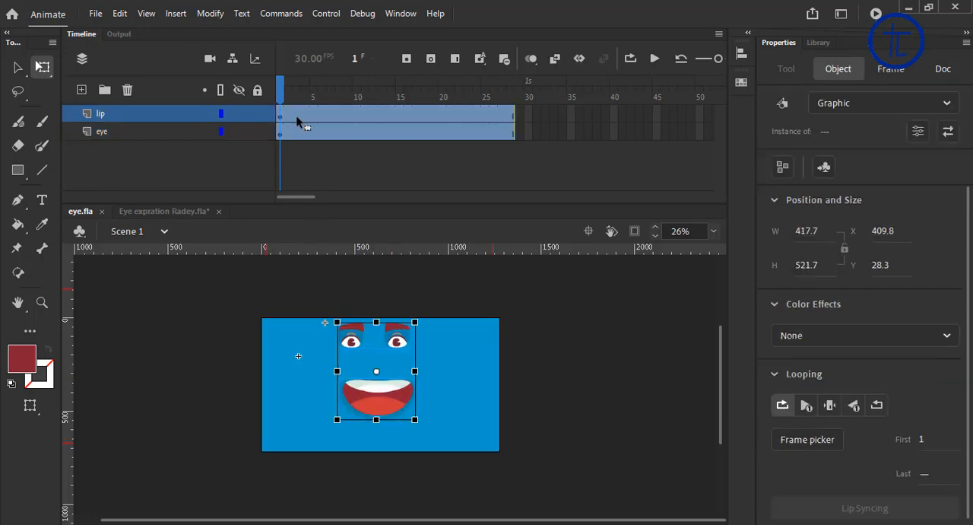
pyautogui.click(300, 108)
pyautogui.click(312, 106)
pyautogui.moveTo(316, 106); pyautogui.dragTo(515, 123)
pyautogui.press('Return')
# Step: Copy the eye symbol from eye.fla into the eye layer of the character in Eye expration Radey.fla, putting duplicate items into a folder
pyautogui.click(351, 342)
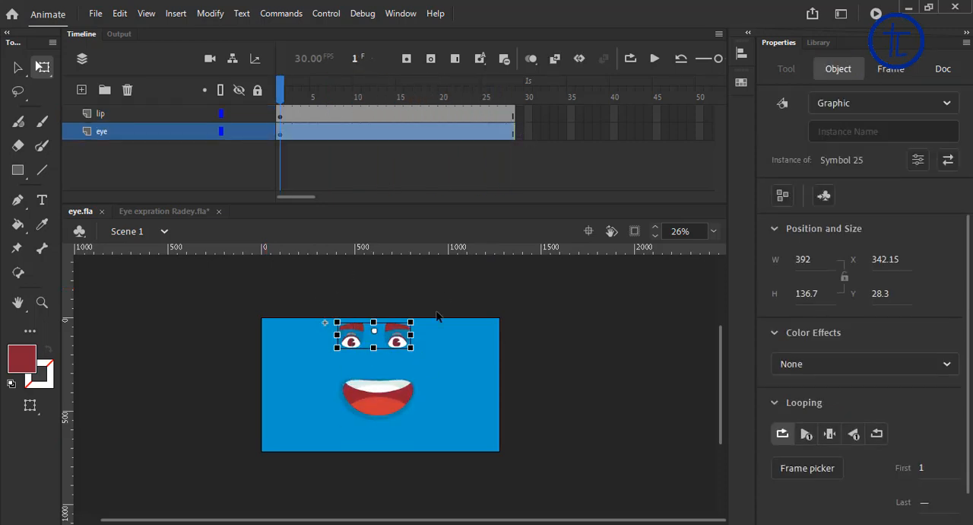
pyautogui.click(162, 210)
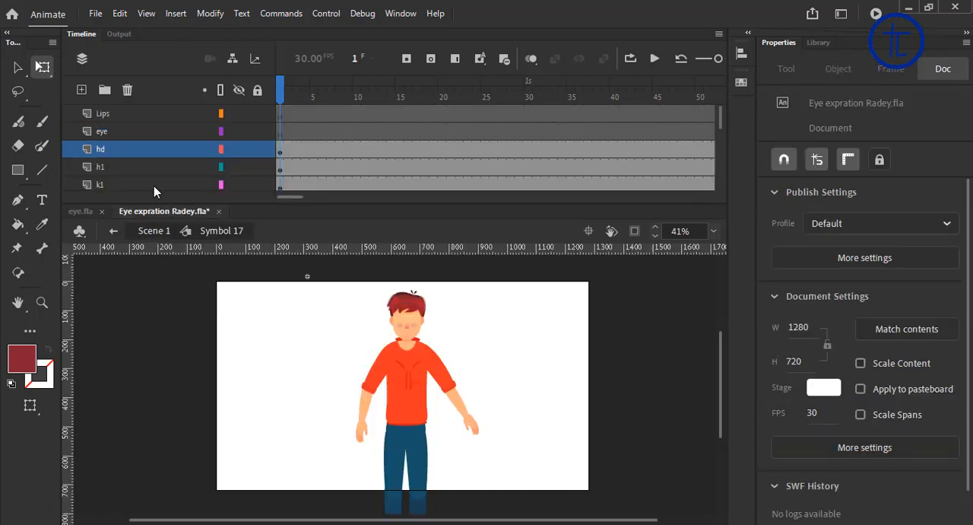
pyautogui.click(402, 385)
pyautogui.click(407, 321)
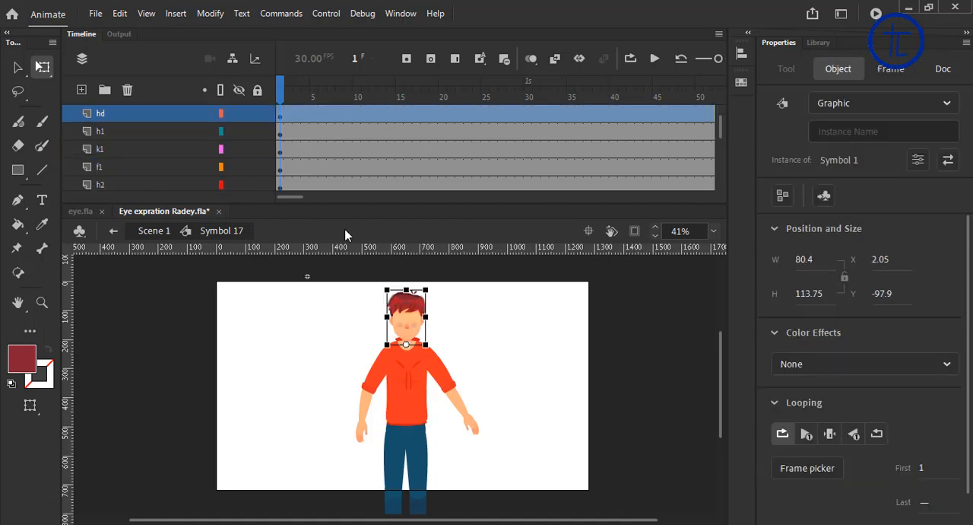
pyautogui.scroll(3, 130, 137)
pyautogui.click(122, 130)
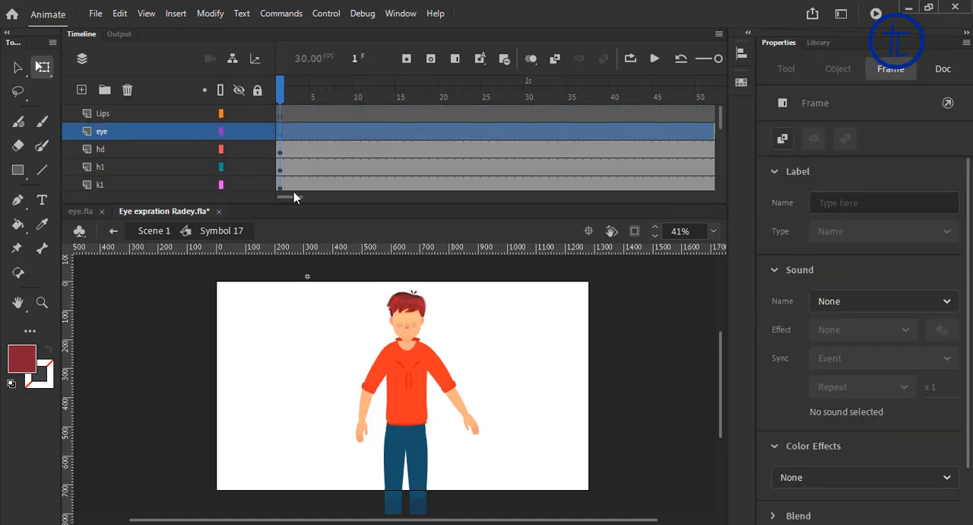
pyautogui.hotkey('ctrl', 'v')
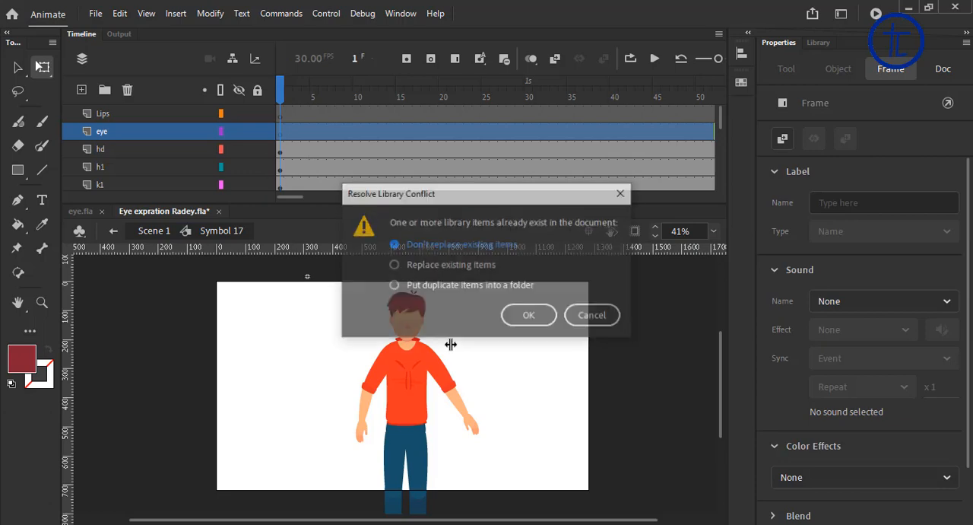
pyautogui.click(394, 286)
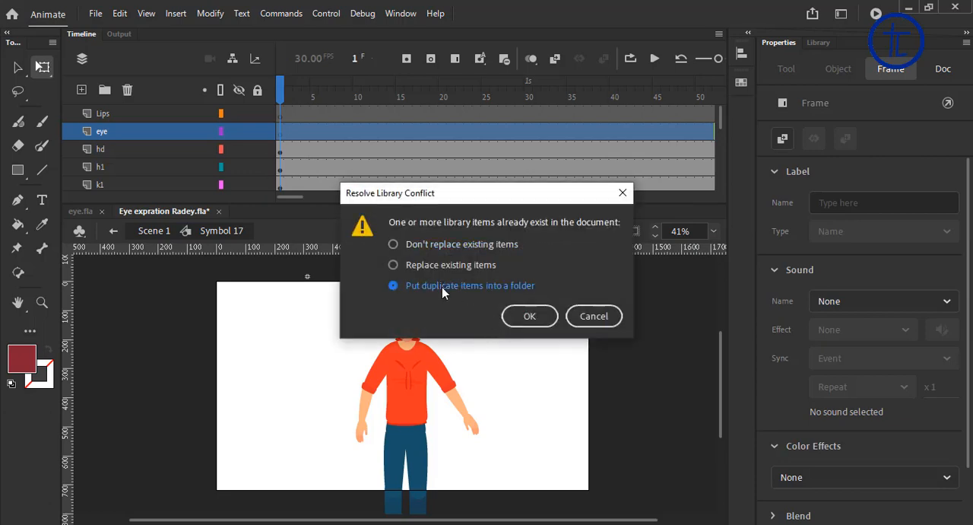
pyautogui.click(530, 315)
# Step: Scale the pasted eyes down to about 48 px wide and place them on the character's face above the nose
pyautogui.moveTo(475, 391); pyautogui.dragTo(476, 349)
pyautogui.scroll(5, 478, 342)
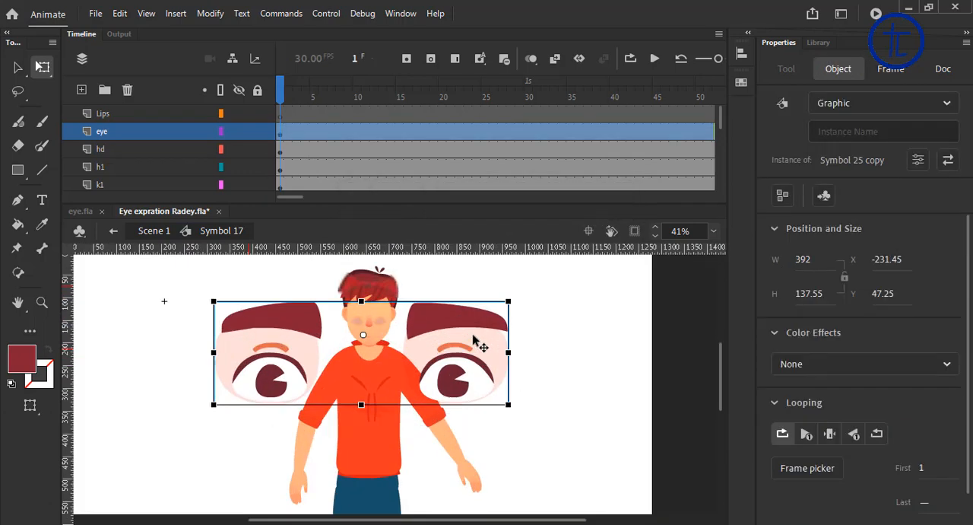
pyautogui.moveTo(504, 298); pyautogui.dragTo(386, 327)
pyautogui.scroll(5, 324, 343)
pyautogui.press('space')
pyautogui.moveTo(334, 351); pyautogui.dragTo(436, 315)
pyautogui.click(478, 355)
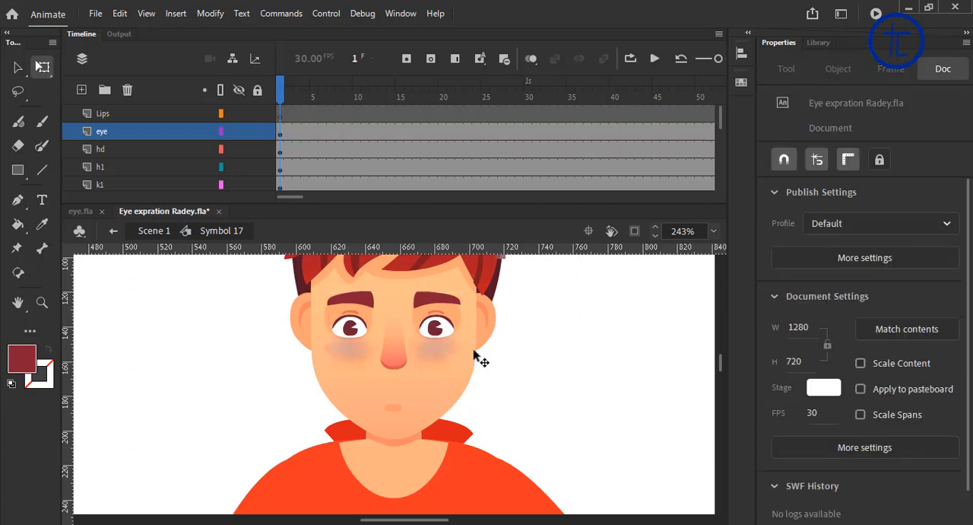
# Step: Copy the mouth symbol from eye.fla into the character's Lips layer, putting duplicate library items into a folder
pyautogui.scroll(-3, 512, 361)
pyautogui.scroll(-2, 515, 363)
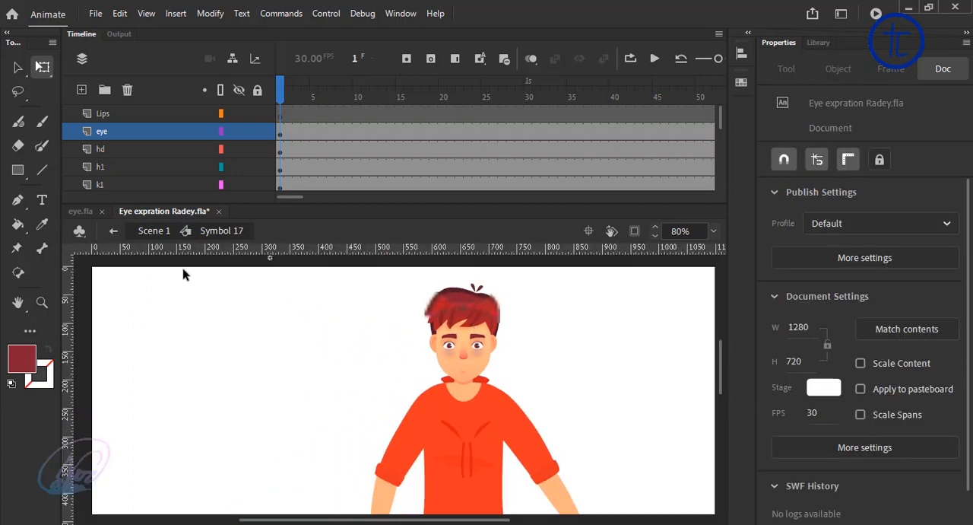
pyautogui.click(84, 214)
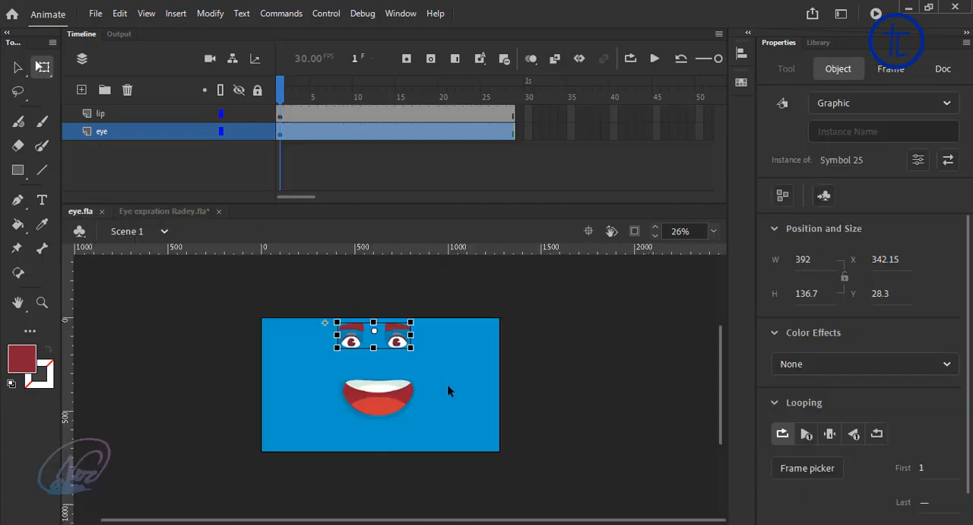
pyautogui.click(457, 380)
pyautogui.click(401, 411)
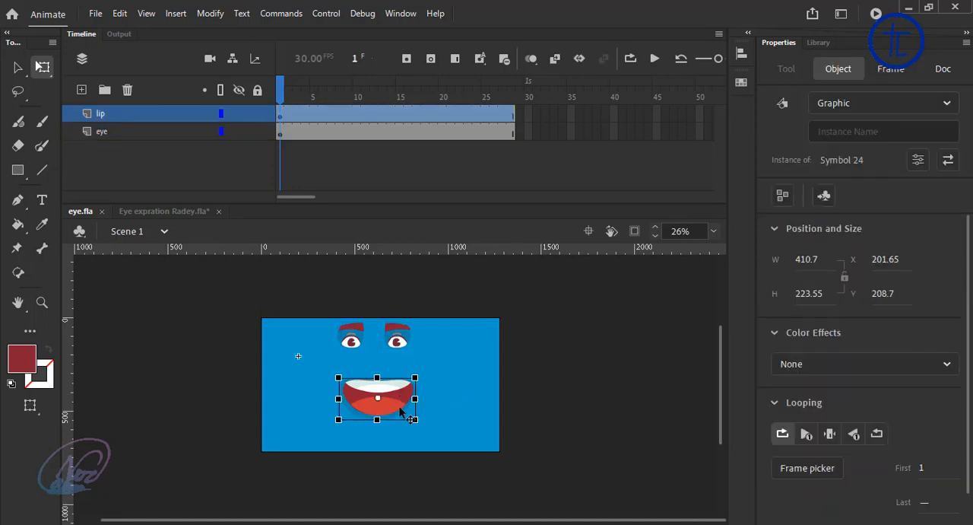
pyautogui.click(171, 211)
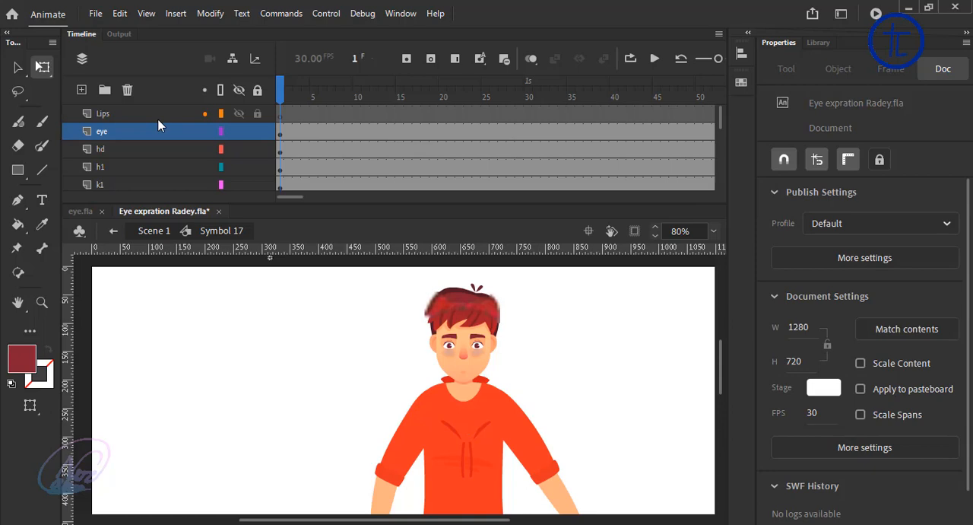
pyautogui.click(138, 115)
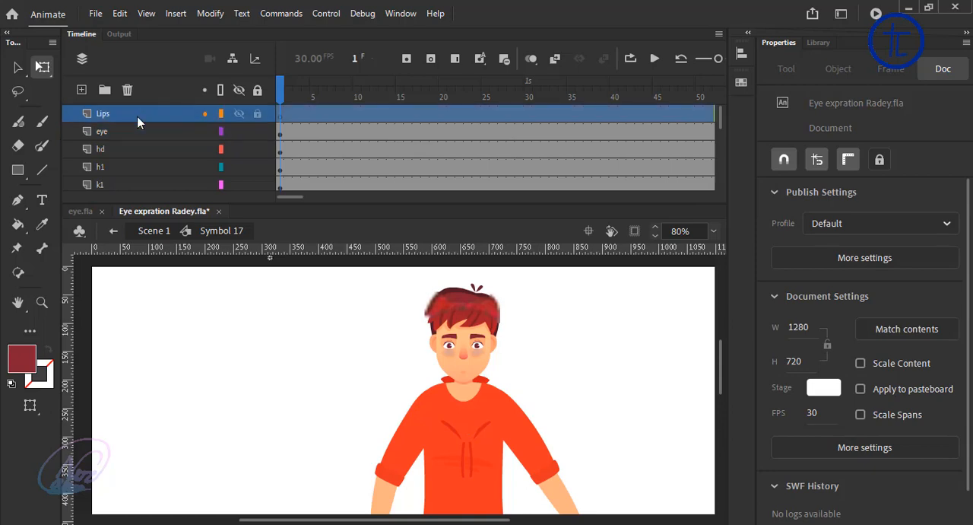
pyautogui.hotkey('ctrl', 'v')
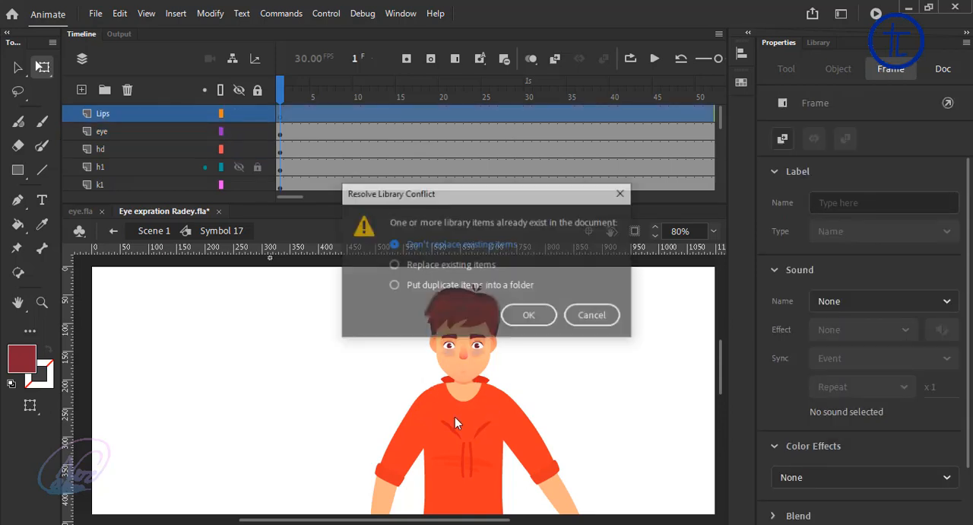
pyautogui.click(449, 286)
pyautogui.click(524, 313)
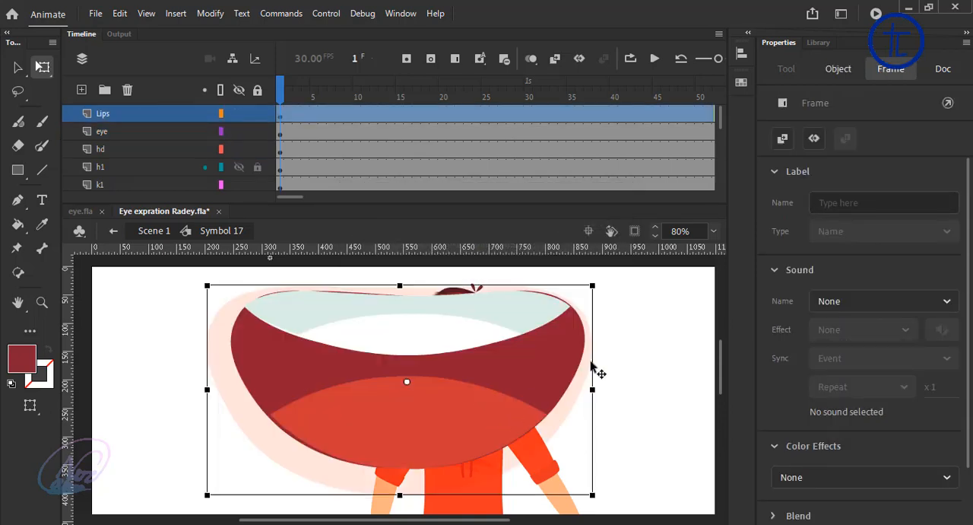
# Step: Scale the pasted mouth down to about 25 px wide and fit it on the face below the nose
pyautogui.moveTo(570, 298); pyautogui.dragTo(453, 378)
pyautogui.scroll(3, 486, 384)
pyautogui.click(342, 308)
# Step: Go to frame 21 and shrink the eyes to about 42 px wide
pyautogui.moveTo(357, 162); pyautogui.dragTo(451, 177)
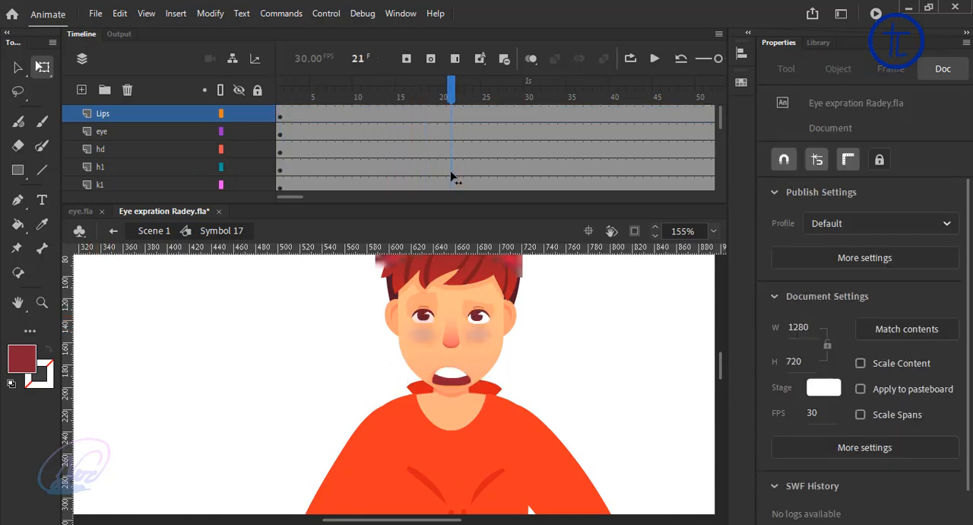
pyautogui.click(433, 312)
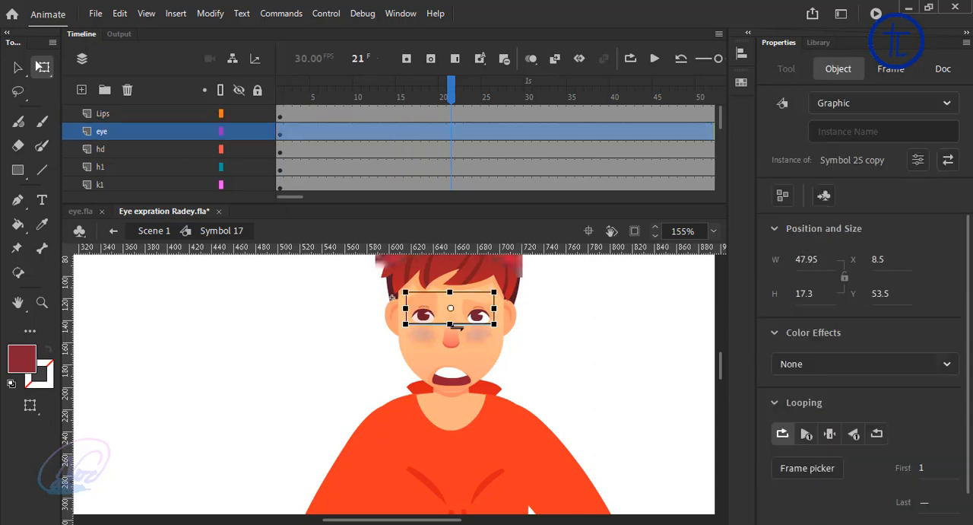
pyautogui.moveTo(493, 295); pyautogui.dragTo(488, 294)
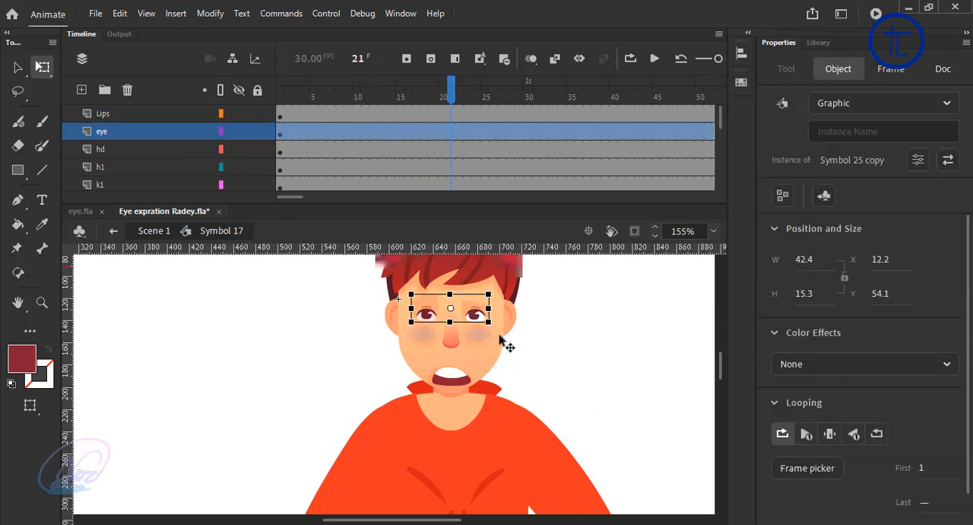
pyautogui.click(586, 359)
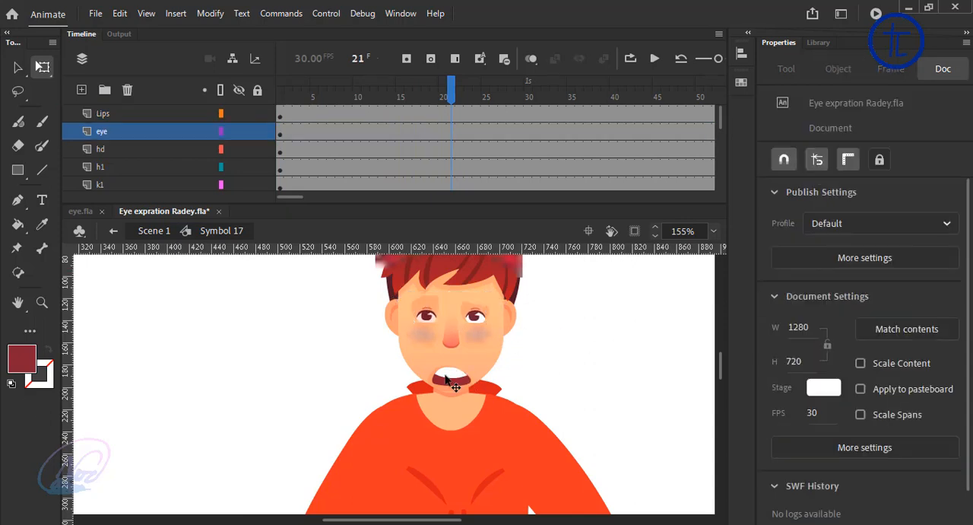
# Step: Shrink the mouth to about 19 px wide and move it slightly up towards the nose
pyautogui.click(455, 376)
pyautogui.scroll(5, 476, 365)
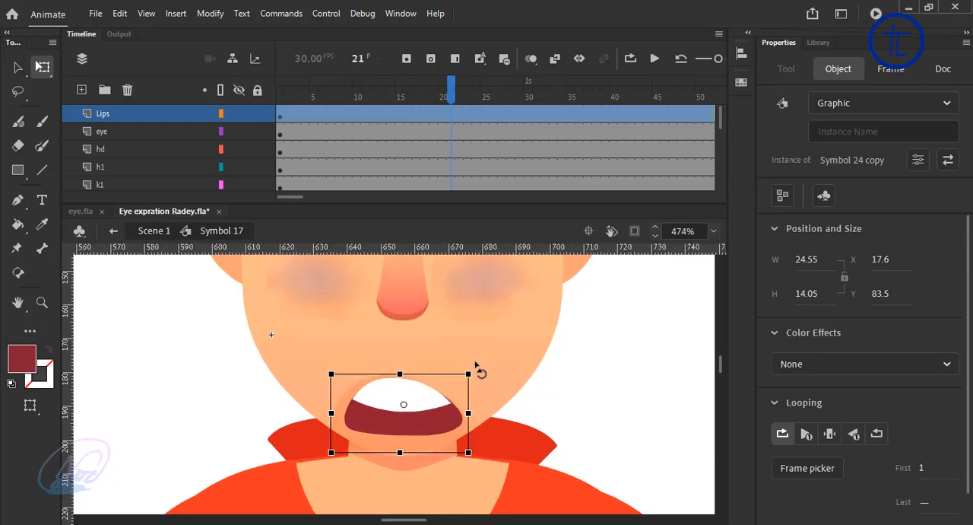
pyautogui.moveTo(466, 376); pyautogui.dragTo(454, 380)
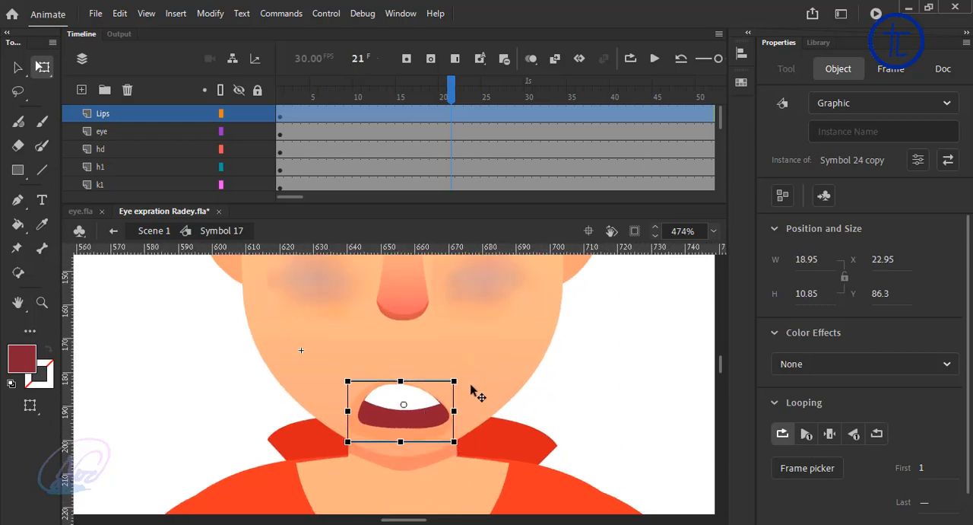
pyautogui.moveTo(422, 409); pyautogui.dragTo(426, 401)
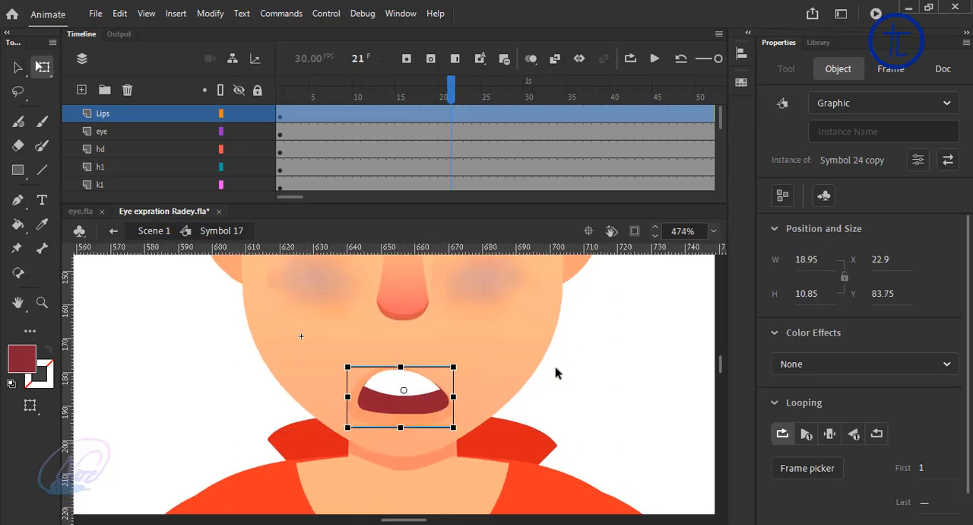
# Step: Return to frame 1 and set the first loop frame of both the mouth and the eye symbols to 9
pyautogui.scroll(-3, 556, 373)
pyautogui.click(375, 109)
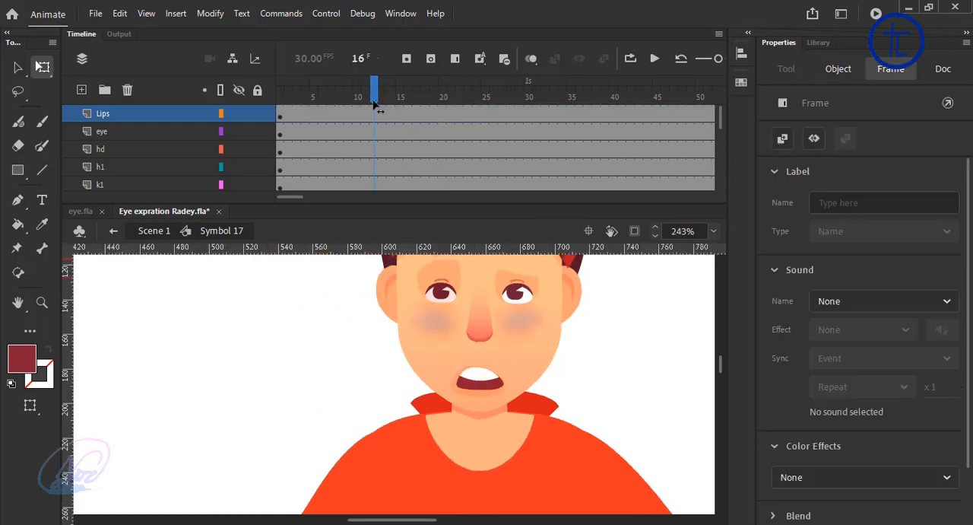
pyautogui.moveTo(375, 107); pyautogui.dragTo(234, 136)
pyautogui.scroll(-3, 567, 308)
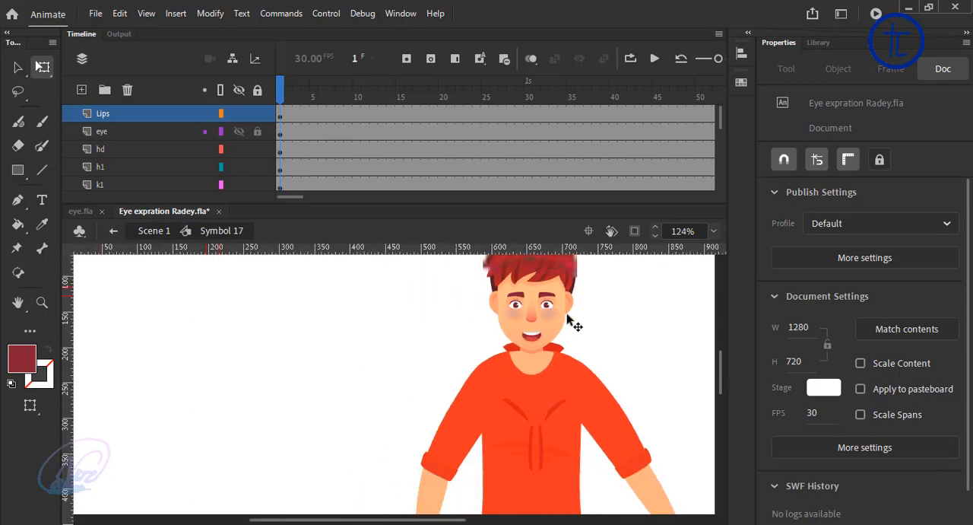
pyautogui.scroll(-2, 571, 322)
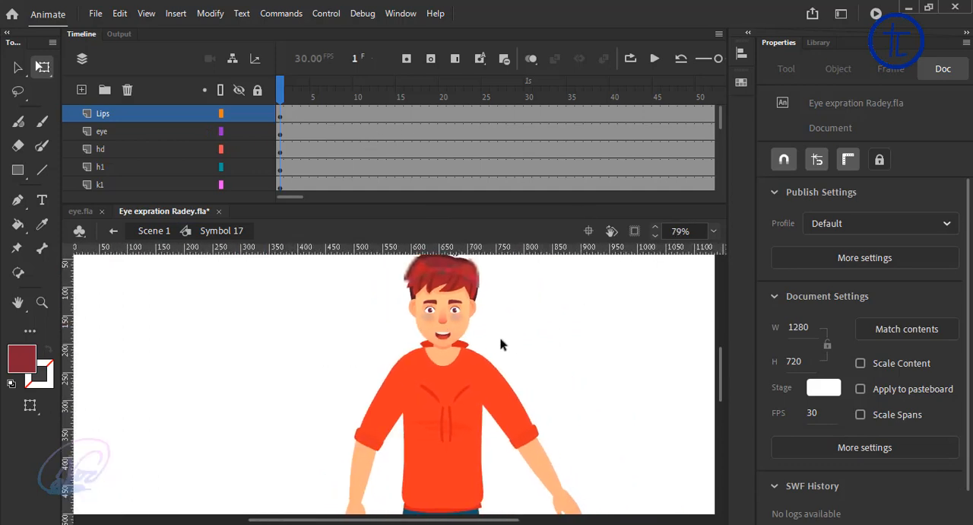
pyautogui.click(448, 338)
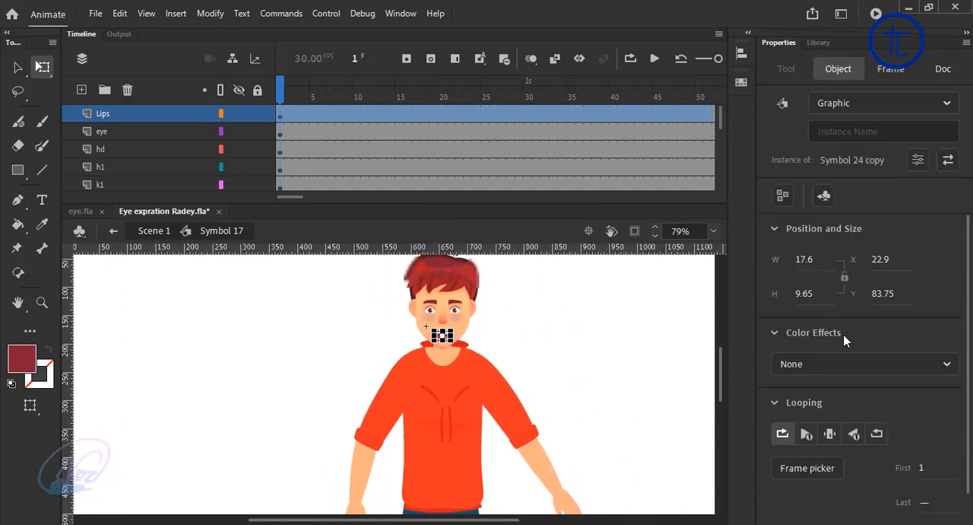
pyautogui.click(922, 469)
pyautogui.click(637, 398)
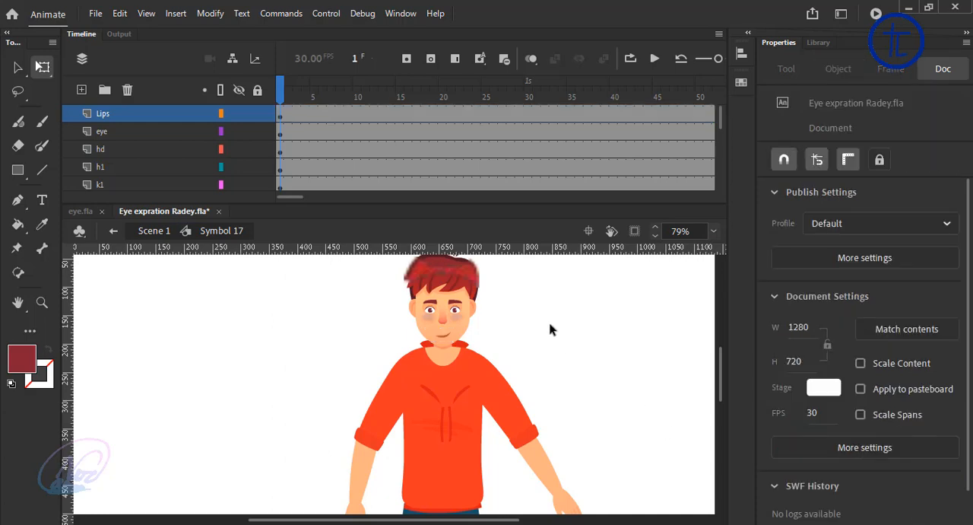
pyautogui.click(460, 318)
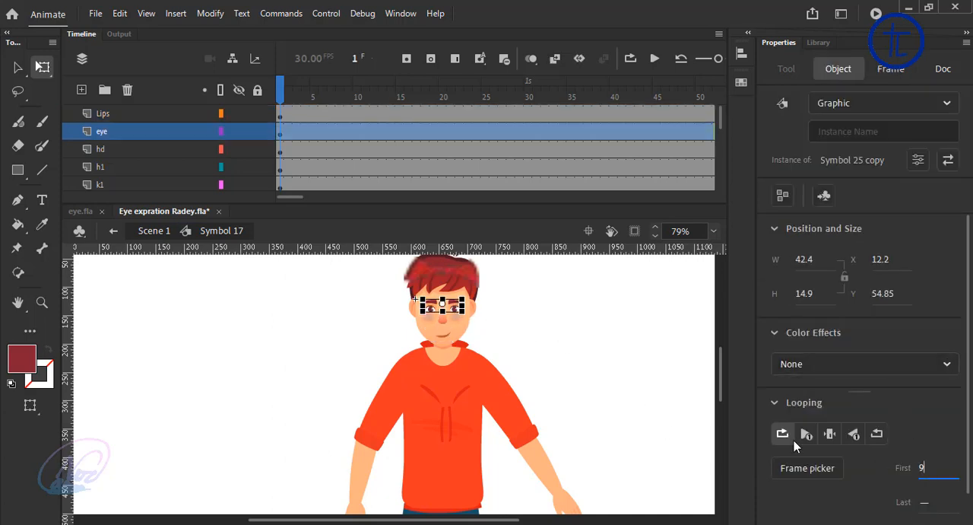
pyautogui.click(595, 356)
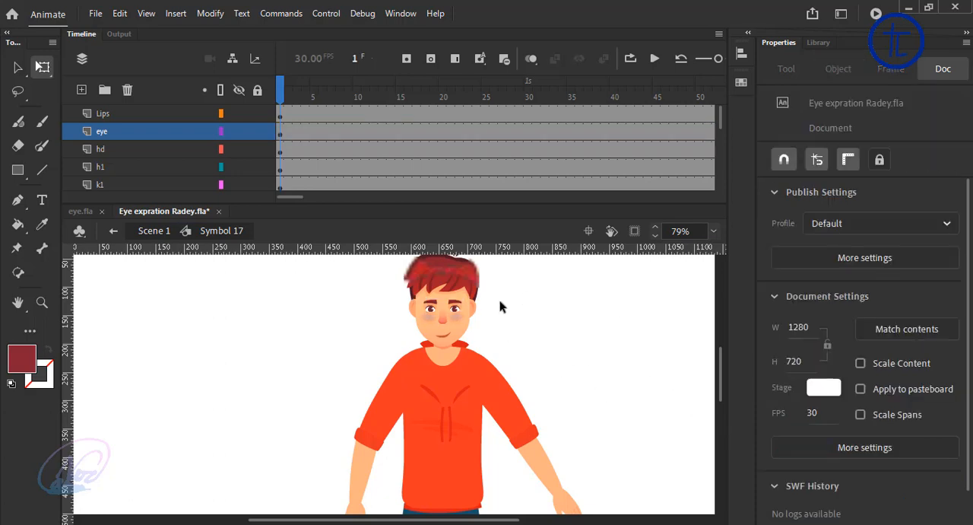
# Step: Go to frame 15 and check all the parts of the character on the stage
pyautogui.scroll(-3, 506, 342)
pyautogui.scroll(1, 525, 375)
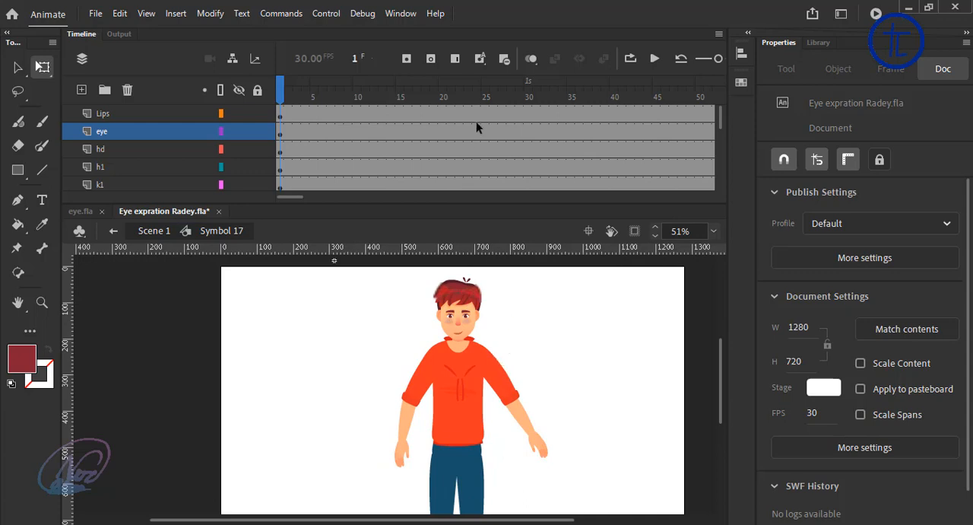
pyautogui.scroll(-2, 510, 388)
pyautogui.moveTo(561, 298); pyautogui.dragTo(268, 523)
pyautogui.moveTo(411, 100); pyautogui.dragTo(402, 98)
pyautogui.click(560, 332)
pyautogui.moveTo(559, 298); pyautogui.dragTo(257, 517)
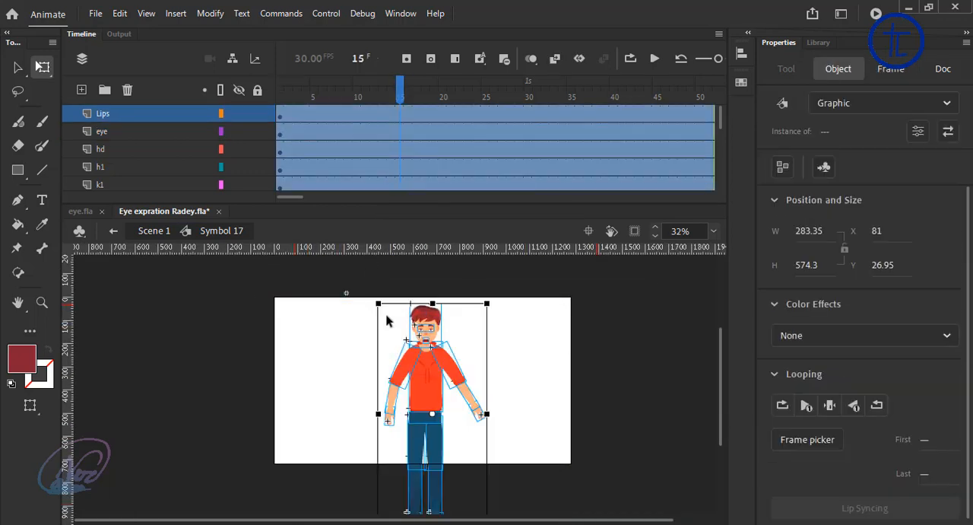
pyautogui.click(517, 385)
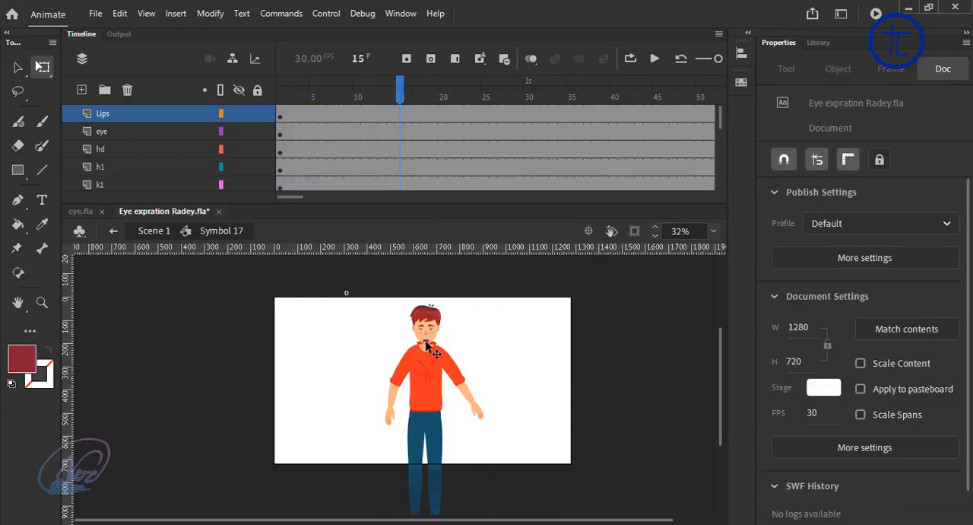
# Step: Set the mouth symbol's looping to play a single frame
pyautogui.click(426, 341)
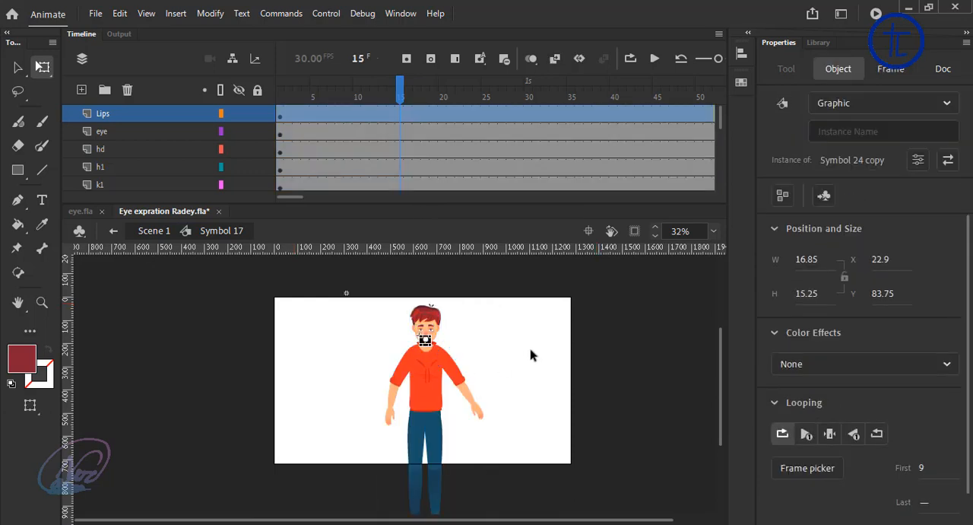
pyautogui.click(830, 434)
pyautogui.click(654, 417)
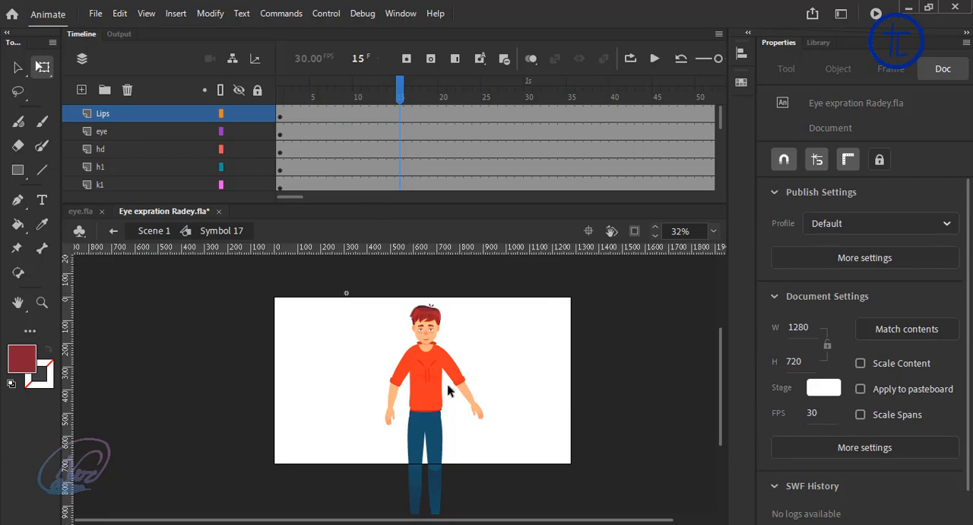
# Step: Set the eye symbol's looping to play a single frame
pyautogui.click(435, 333)
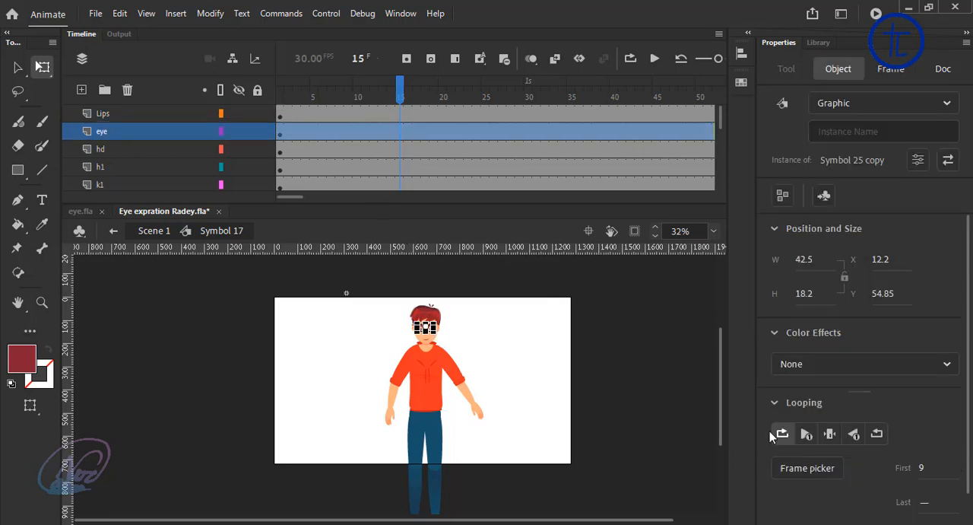
pyautogui.click(830, 434)
pyautogui.click(461, 296)
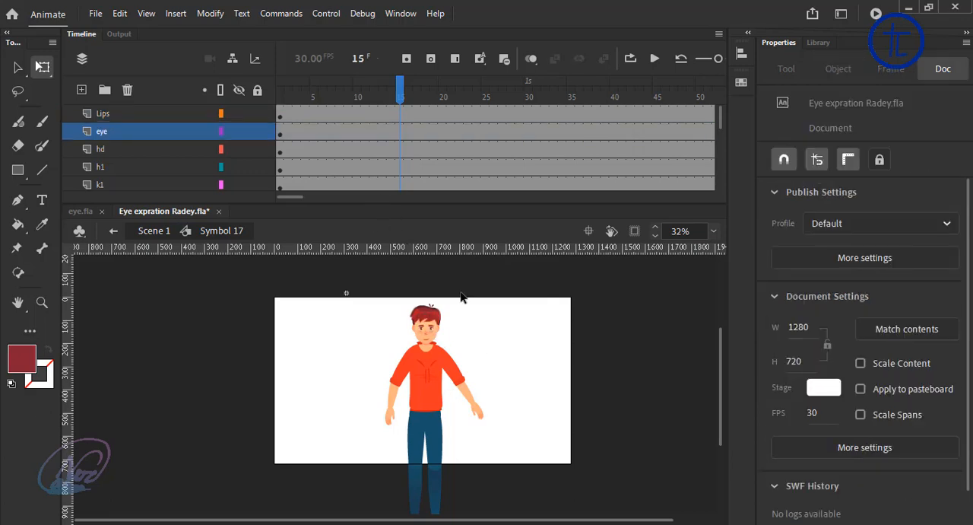
# Step: Insert keyframes for the character's parts at frames 15, 25 and 35
pyautogui.moveTo(549, 294); pyautogui.dragTo(157, 512)
pyautogui.click(407, 61)
pyautogui.click(486, 81)
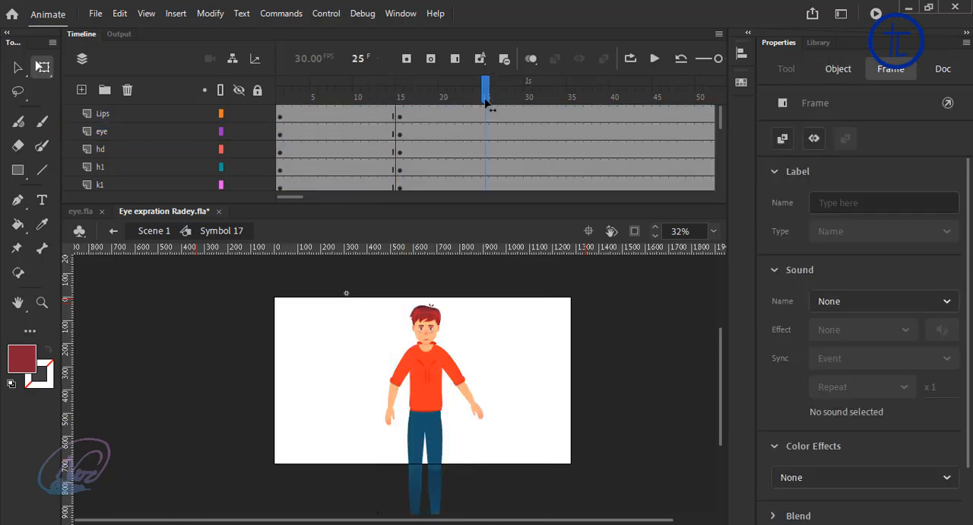
pyautogui.click(563, 344)
pyautogui.moveTo(549, 266); pyautogui.dragTo(307, 502)
pyautogui.click(410, 61)
pyautogui.moveTo(571, 97); pyautogui.dragTo(575, 102)
pyautogui.moveTo(597, 296); pyautogui.dragTo(260, 518)
pyautogui.click(406, 60)
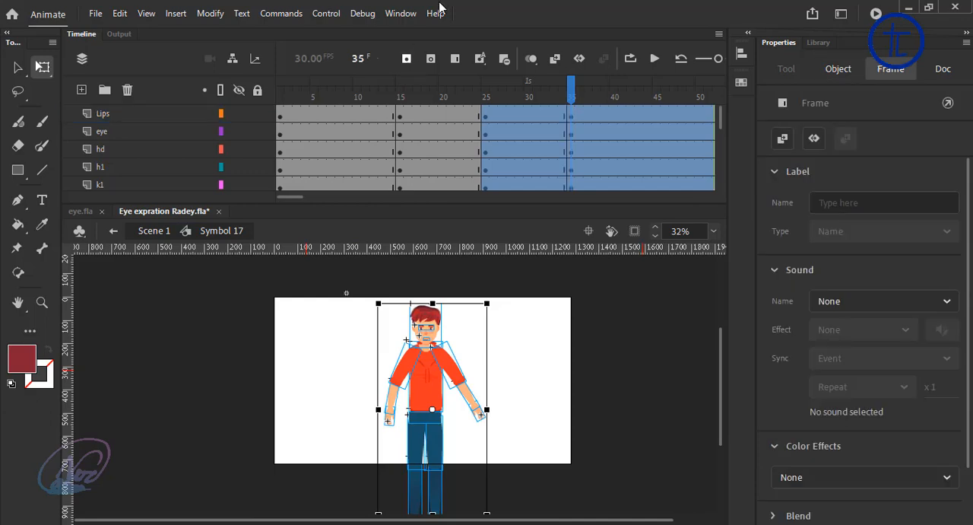
# Step: Nudge the character's head slightly down at frame 25
pyautogui.click(486, 97)
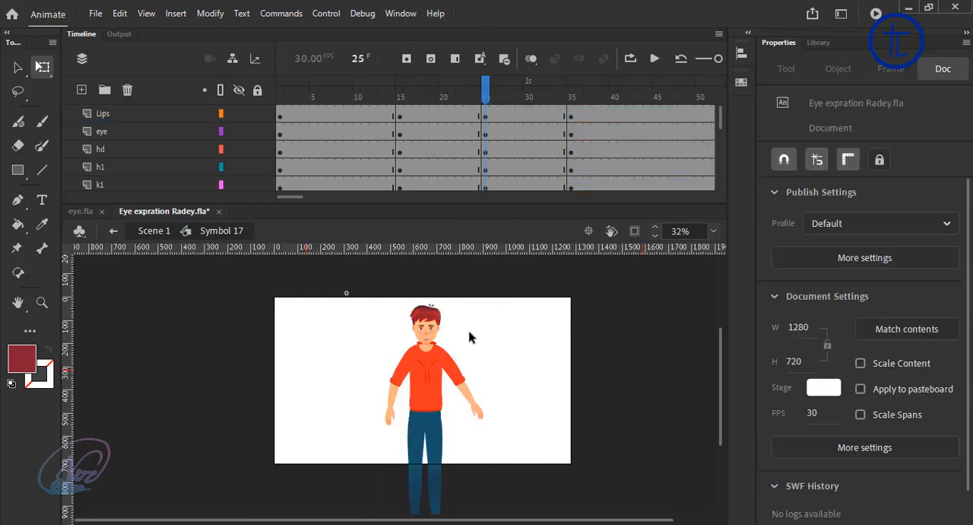
pyautogui.hotkey('ctrl', '=')
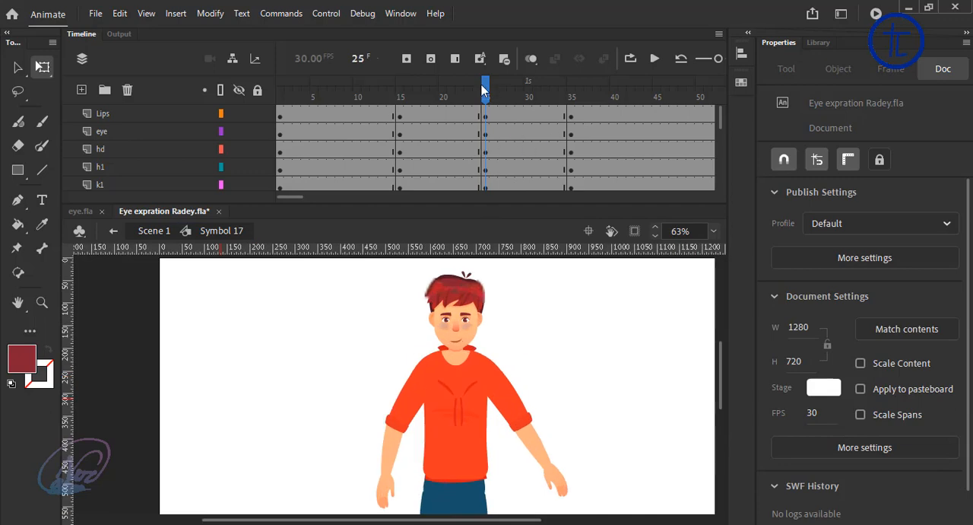
pyautogui.scroll(3, 467, 401)
pyautogui.scroll(-3, 499, 382)
pyautogui.click(466, 341)
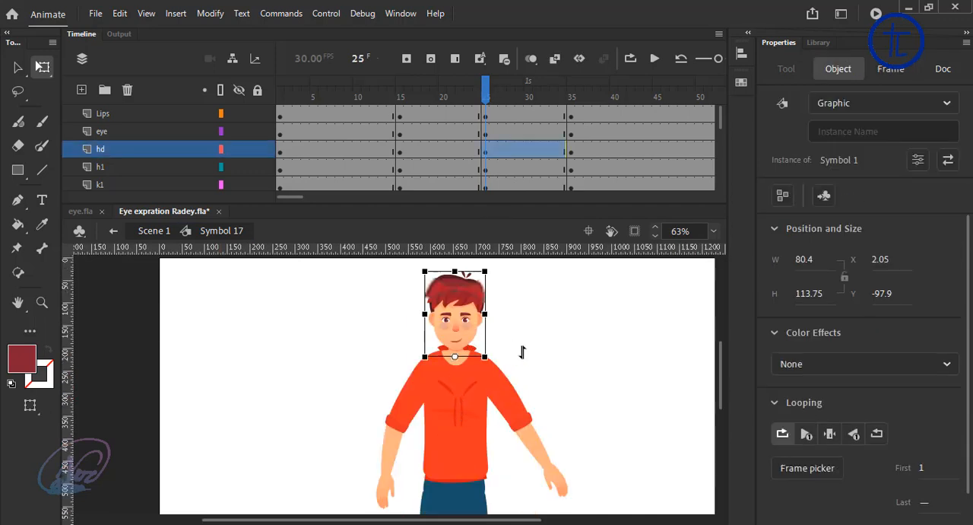
pyautogui.press('Down')
pyautogui.press('Down')
pyautogui.press('Down')
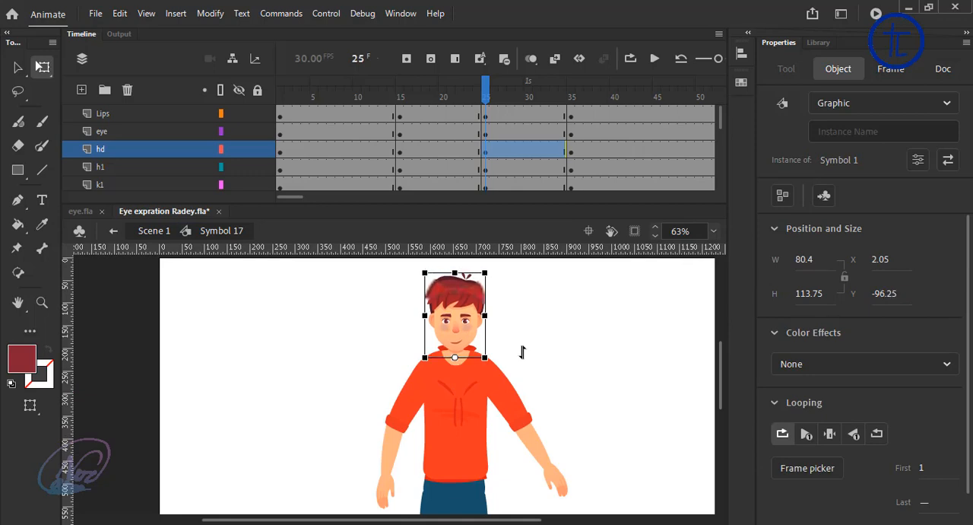
pyautogui.click(522, 352)
# Step: Nudge the torso slightly down at frame 25 to follow the head
pyautogui.click(442, 442)
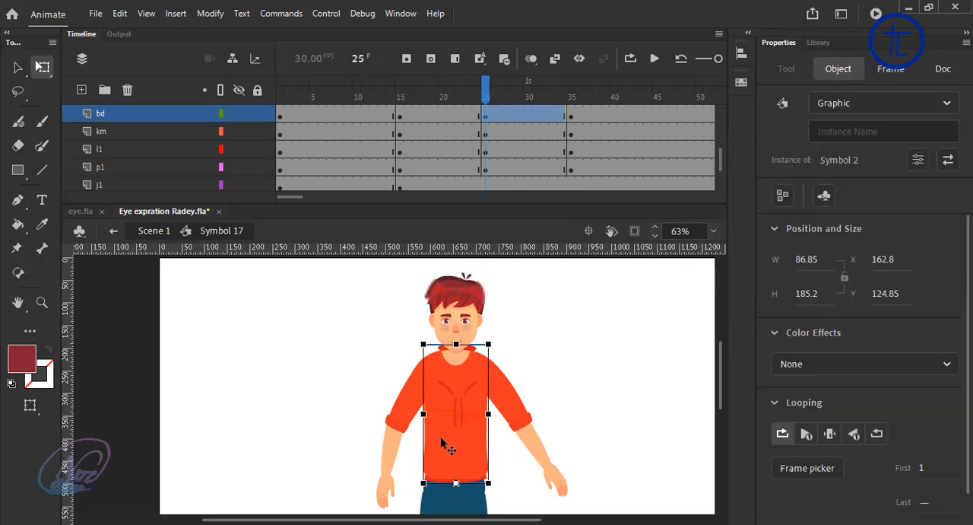
pyautogui.press('Down')
pyautogui.press('Down')
pyautogui.press('Down')
pyautogui.press('Down')
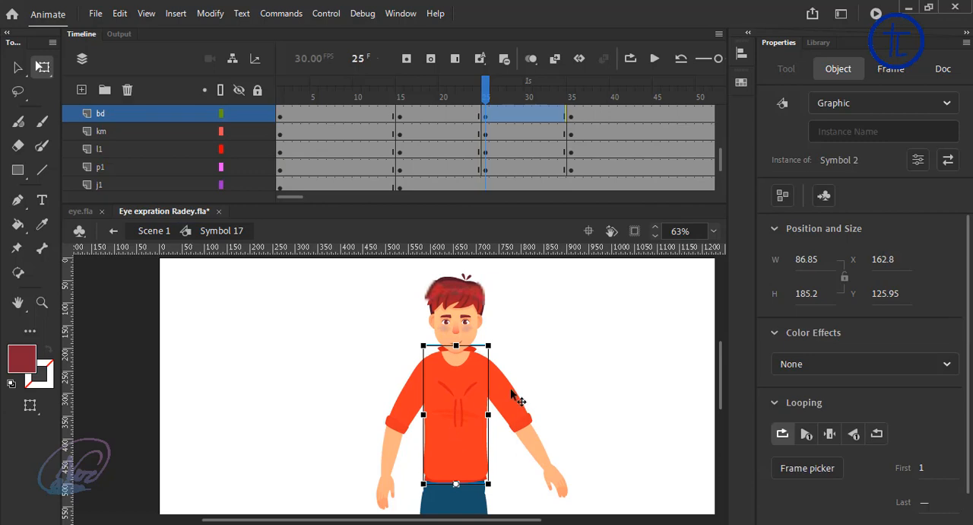
pyautogui.click(585, 364)
# Step: Go to frame 36 and set the eye symbol's first loop frame to 2 for closed, smiling eyes
pyautogui.click(529, 115)
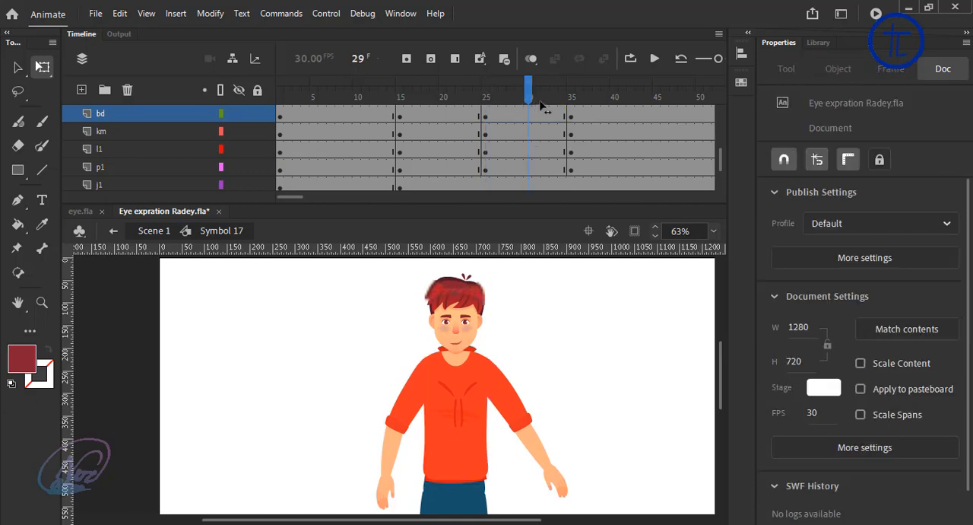
pyautogui.click(571, 116)
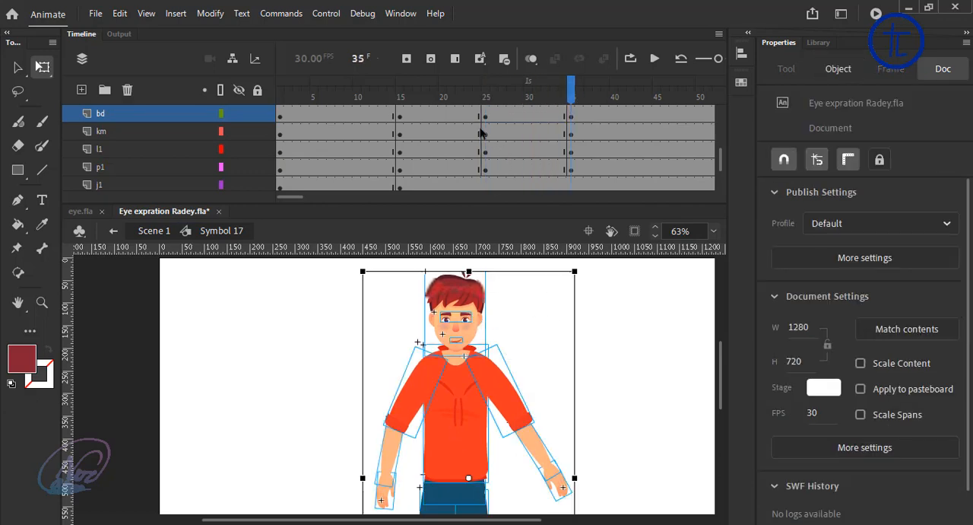
pyautogui.moveTo(384, 96); pyautogui.dragTo(582, 129)
pyautogui.click(637, 232)
pyautogui.click(609, 355)
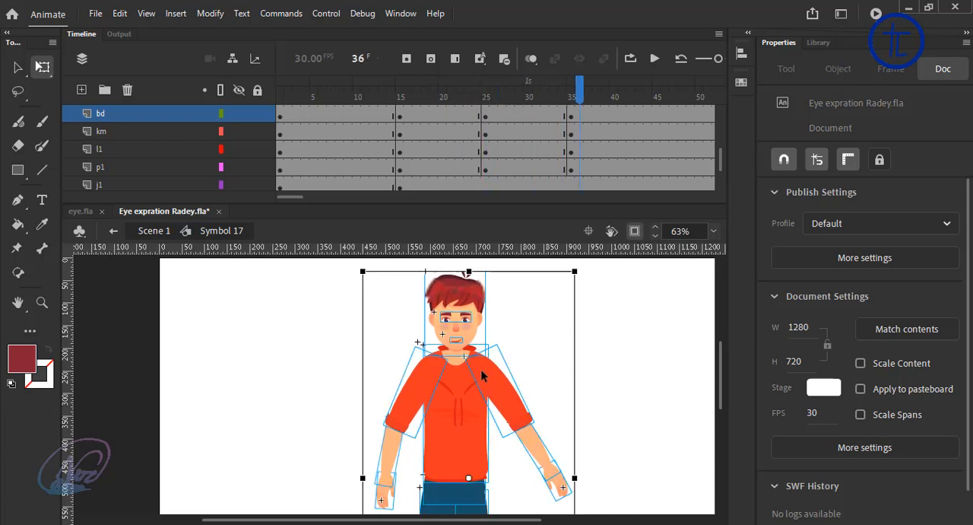
pyautogui.scroll(2, 459, 375)
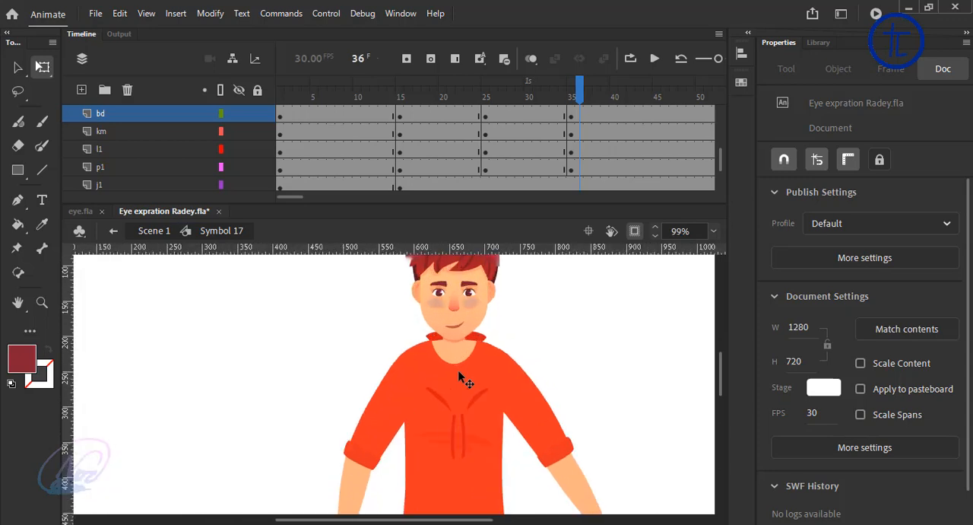
pyautogui.scroll(2, 456, 337)
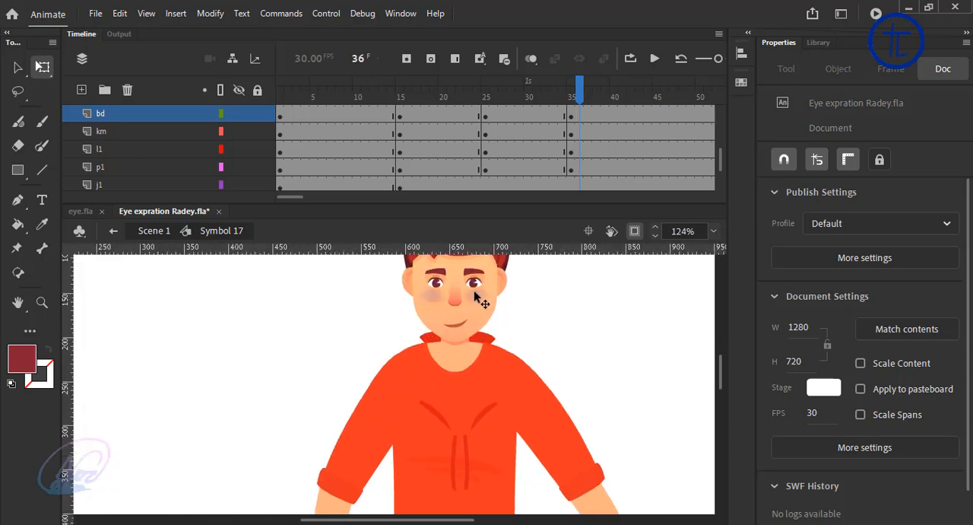
pyautogui.click(475, 283)
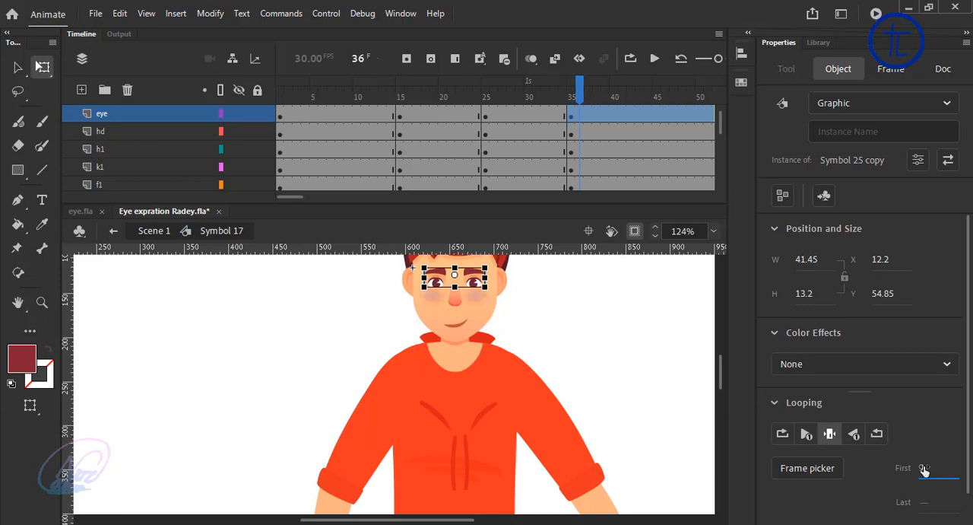
pyautogui.click(924, 470)
pyautogui.write('2')
pyautogui.press('Return')
pyautogui.click(665, 400)
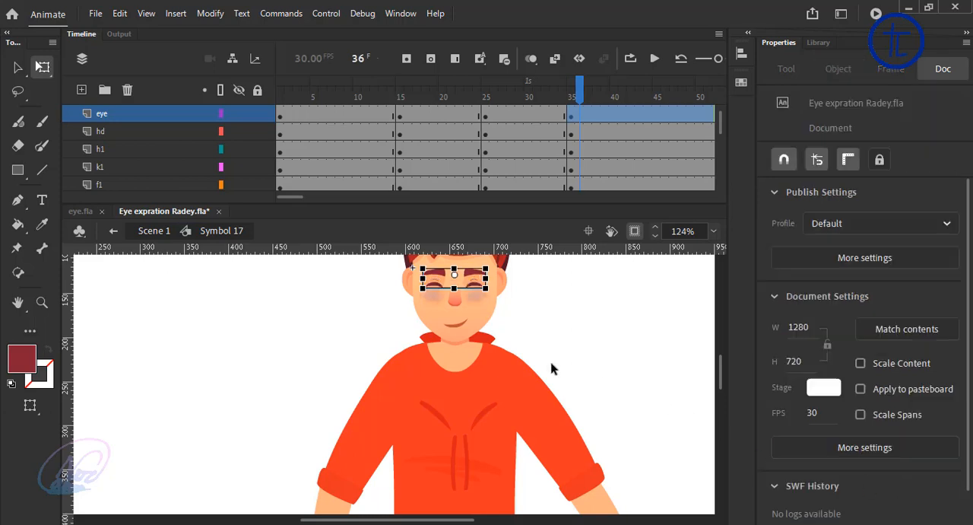
# Step: Change the mouth symbol's first loop frame to show the open smiling mouth
pyautogui.click(460, 335)
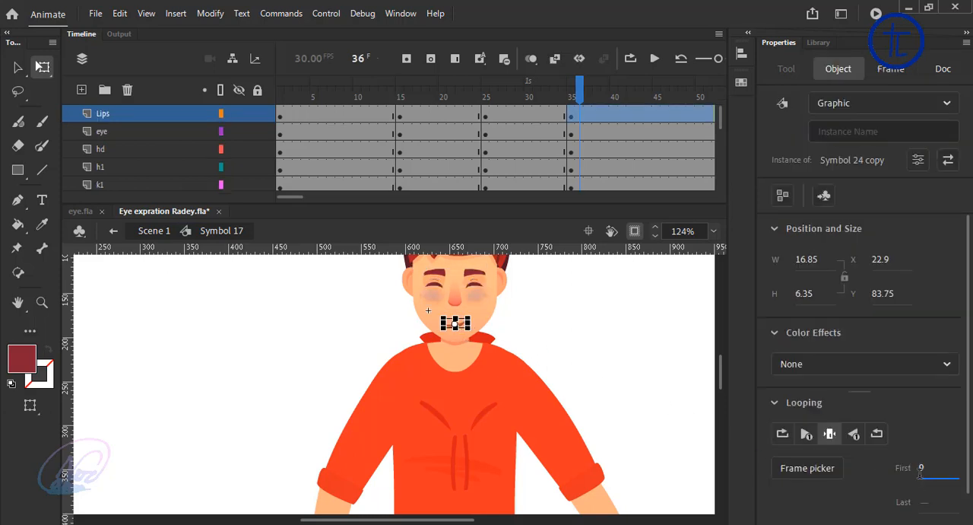
pyautogui.press('Return')
pyautogui.click(651, 407)
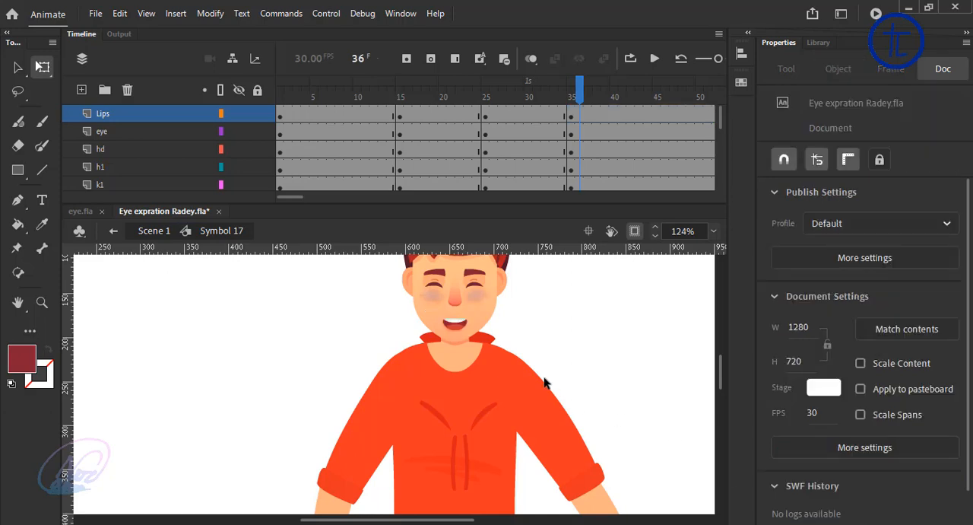
# Step: Try swinging the forearm and upper arm on the h1 and k1 layers outward from the body
pyautogui.scroll(-3, 545, 383)
pyautogui.click(449, 412)
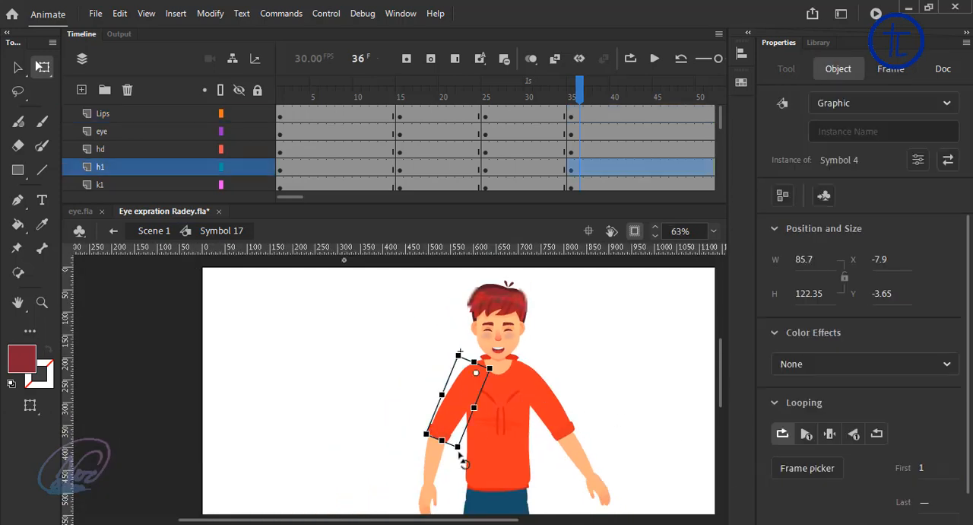
pyautogui.click(439, 468)
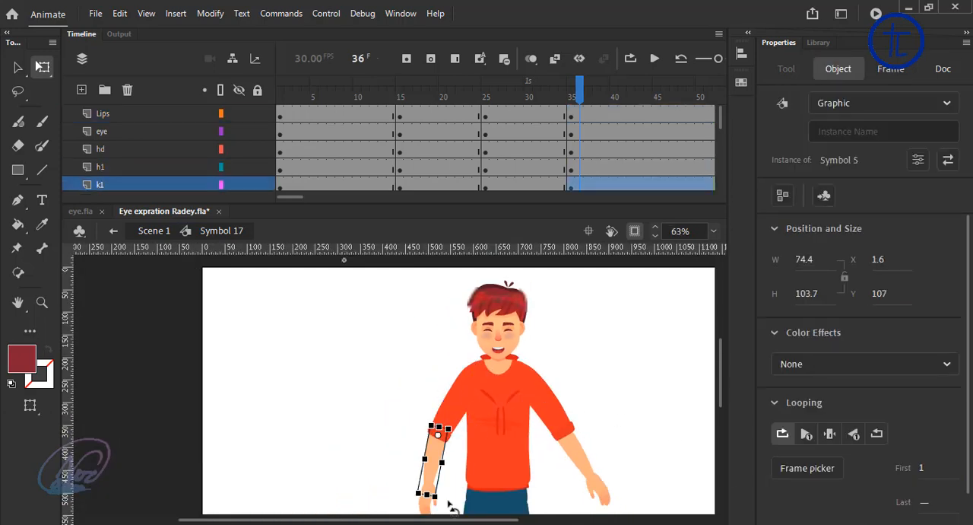
pyautogui.moveTo(450, 506); pyautogui.dragTo(422, 517)
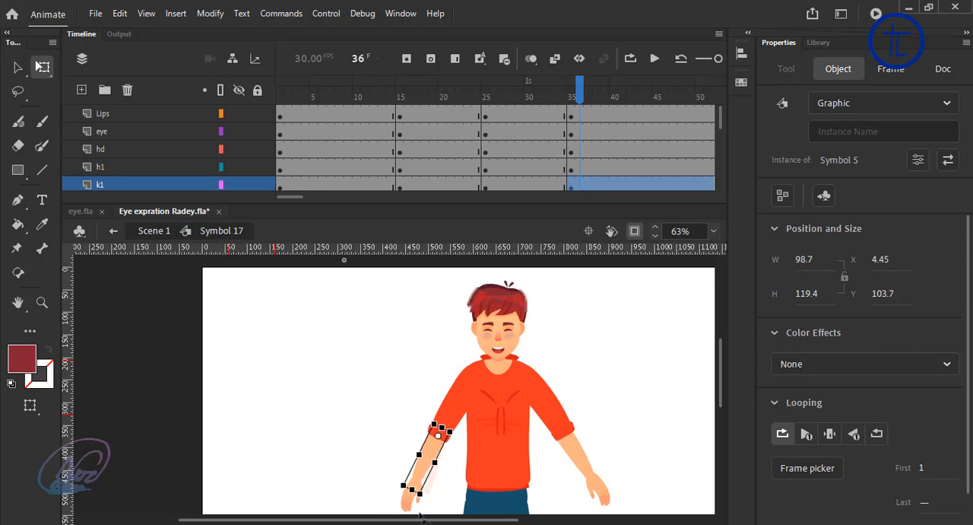
pyautogui.click(450, 457)
pyautogui.click(449, 421)
pyautogui.moveTo(467, 462); pyautogui.dragTo(389, 517)
pyautogui.click(420, 457)
pyautogui.click(402, 438)
pyautogui.click(457, 448)
pyautogui.click(440, 411)
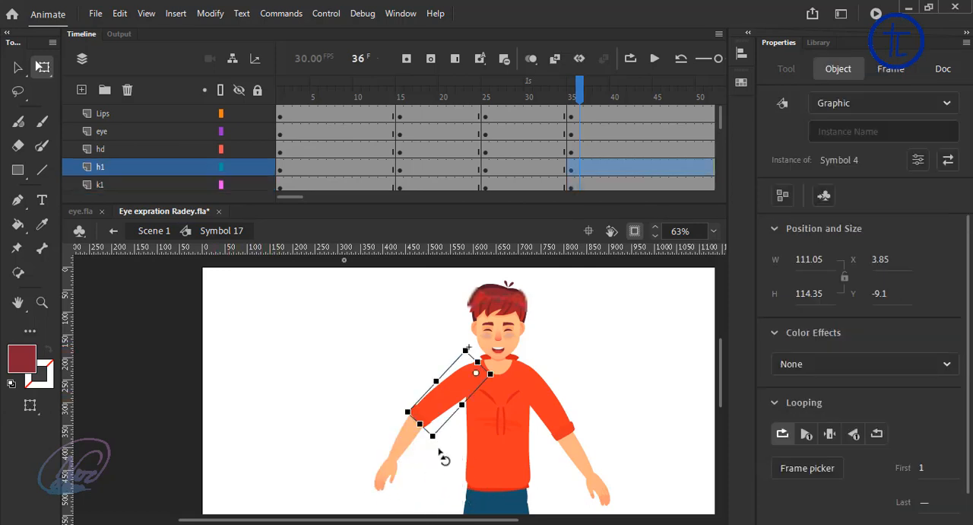
# Step: Rotate both arms inward at frame 36 so that they hang close to the body
pyautogui.moveTo(439, 455); pyautogui.dragTo(493, 457)
pyautogui.scroll(1, 505, 463)
pyautogui.scroll(-1, 500, 463)
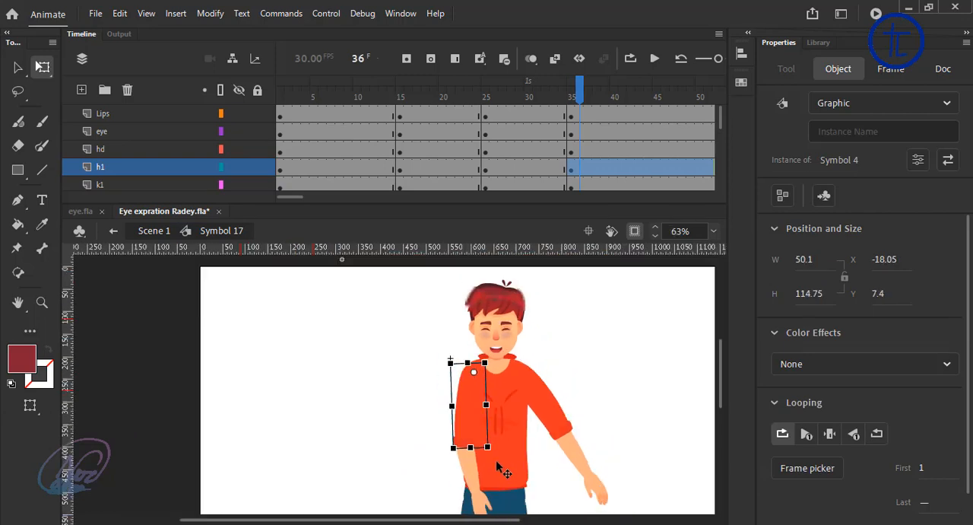
pyautogui.scroll(-1, 498, 464)
pyautogui.click(544, 426)
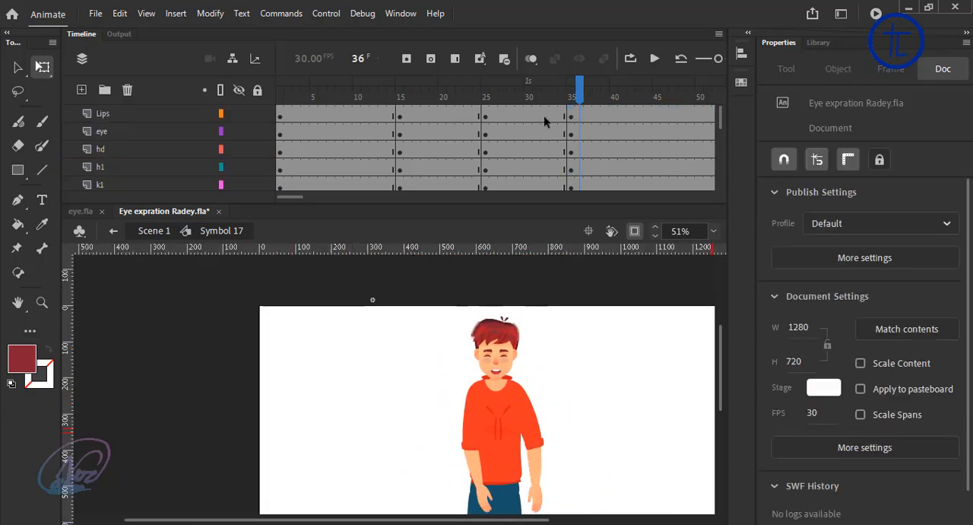
# Step: Create classic tweens across all layers for the keyframe spans between frames 15 and 35
pyautogui.moveTo(543, 116); pyautogui.dragTo(437, 297)
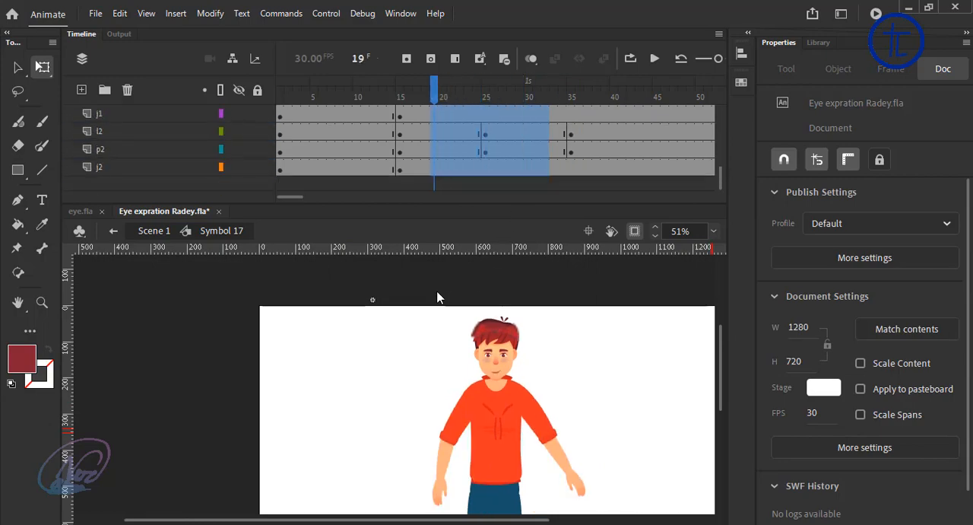
pyautogui.rightClick(454, 121)
pyautogui.click(471, 105)
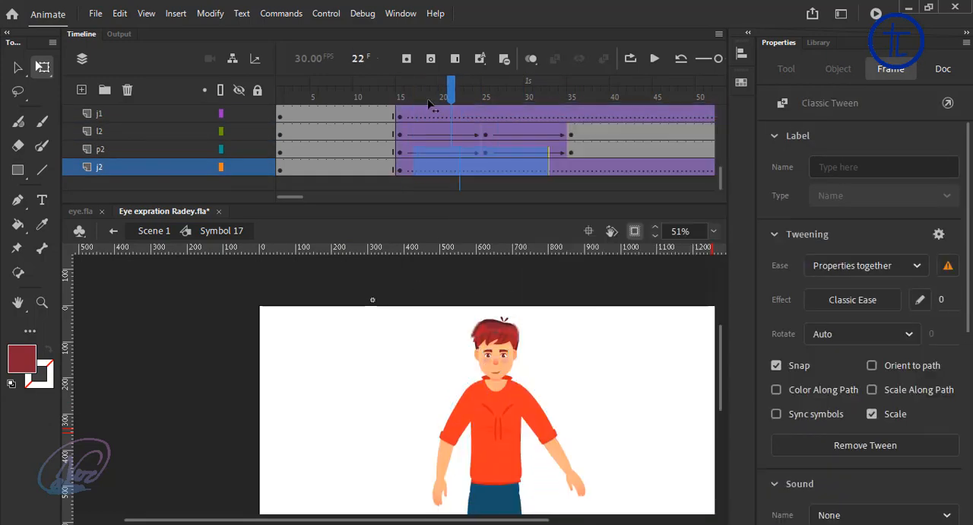
pyautogui.moveTo(429, 102); pyautogui.dragTo(392, 100)
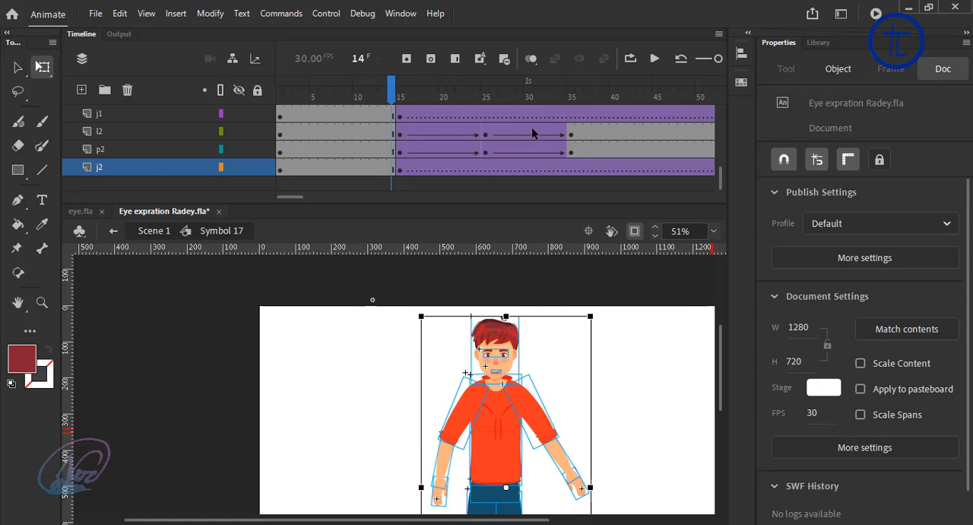
pyautogui.scroll(3, 431, 125)
pyautogui.scroll(2, 429, 127)
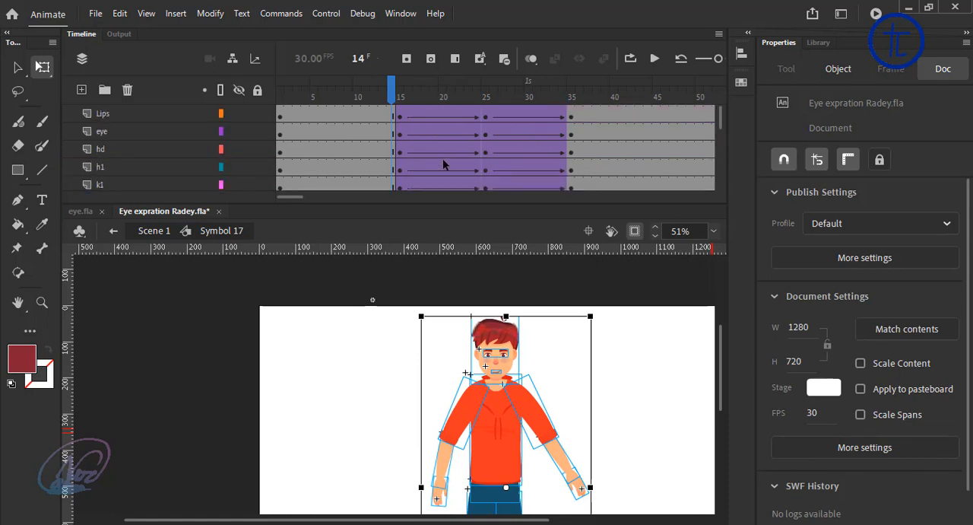
# Step: Play the animation from frame 1 to check the change of expression and pose
pyautogui.click(651, 404)
pyautogui.click(443, 83)
pyautogui.moveTo(373, 92); pyautogui.dragTo(268, 92)
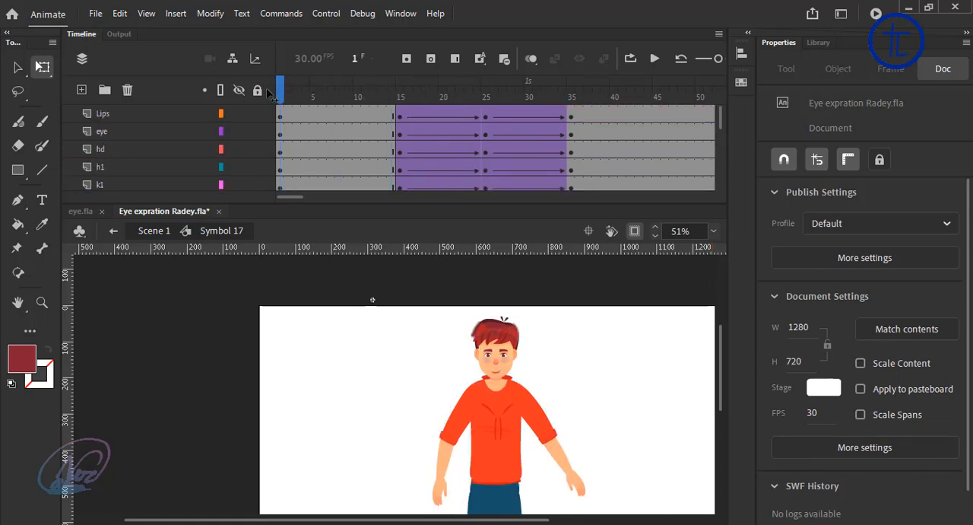
pyautogui.click(655, 59)
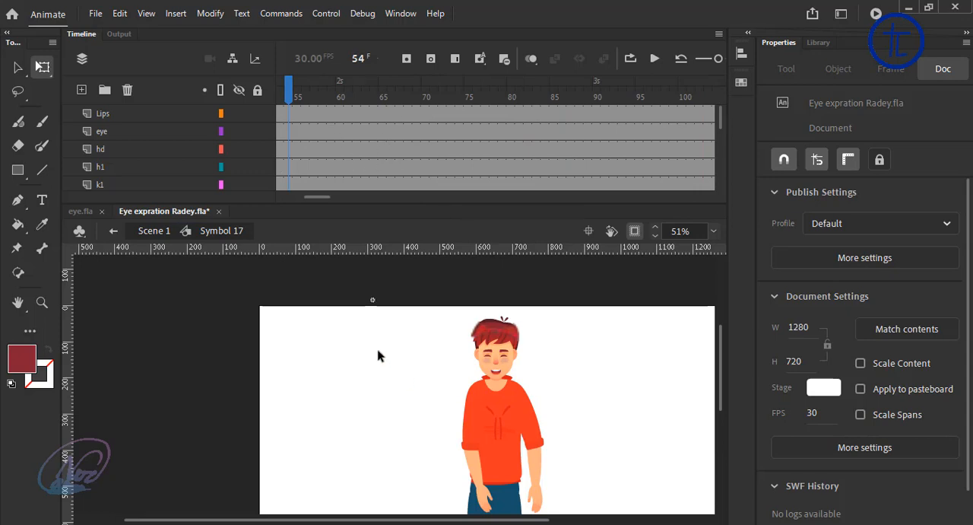
# Step: Insert keyframes for all the character's body parts at frames 54, 64 and 75
pyautogui.scroll(-1, 471, 335)
pyautogui.moveTo(390, 306); pyautogui.dragTo(646, 517)
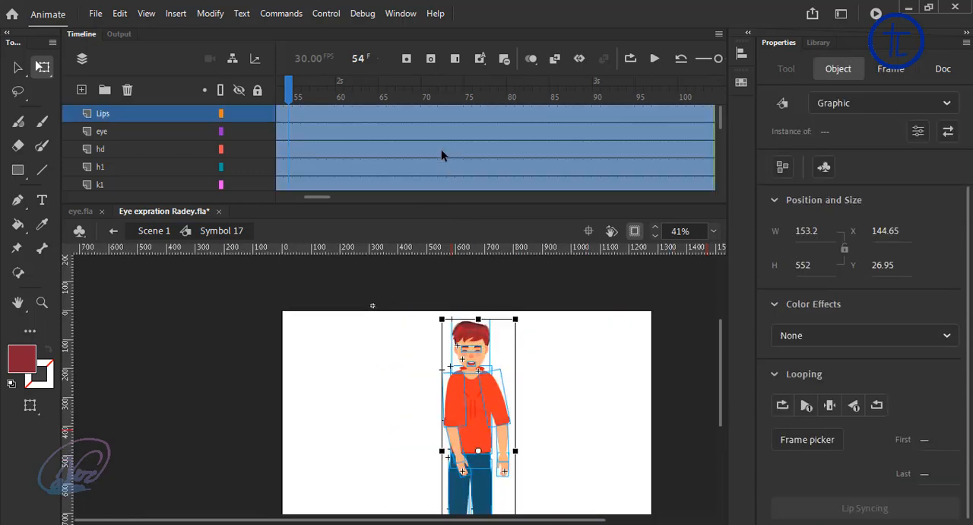
pyautogui.click(408, 59)
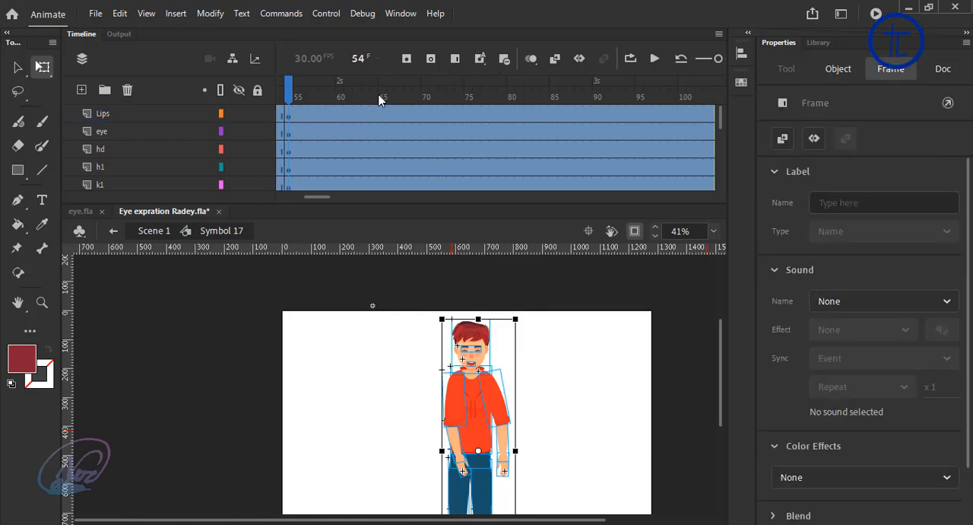
pyautogui.click(379, 99)
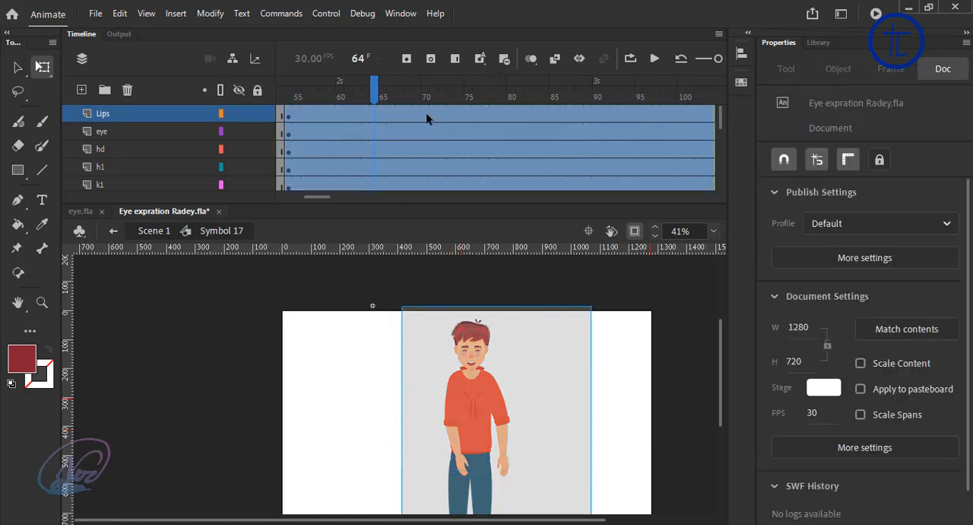
pyautogui.click(408, 59)
pyautogui.moveTo(481, 90); pyautogui.dragTo(471, 104)
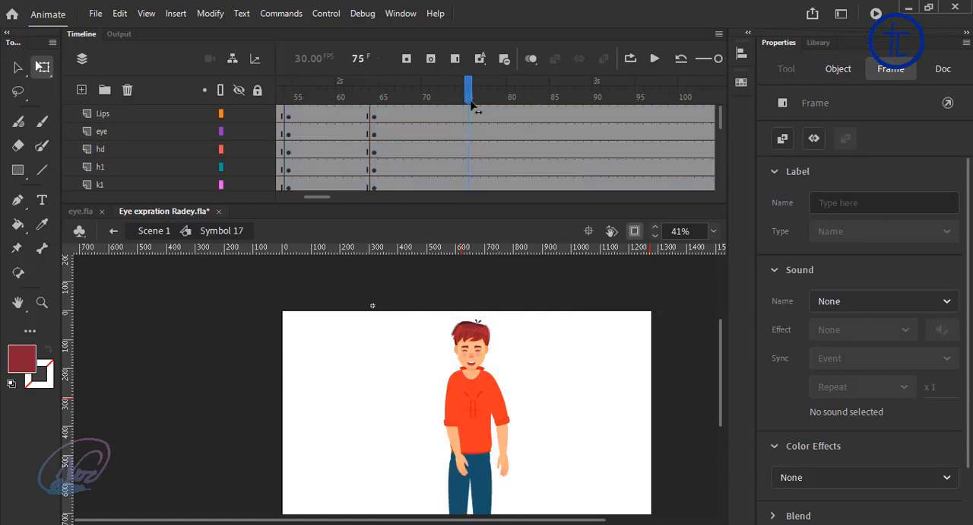
pyautogui.moveTo(385, 299); pyautogui.dragTo(684, 517)
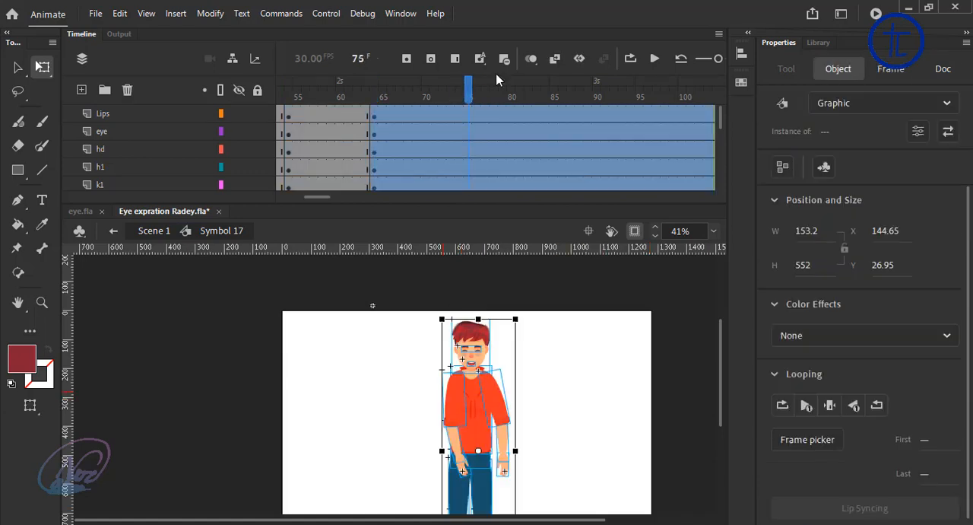
pyautogui.click(407, 58)
pyautogui.click(573, 327)
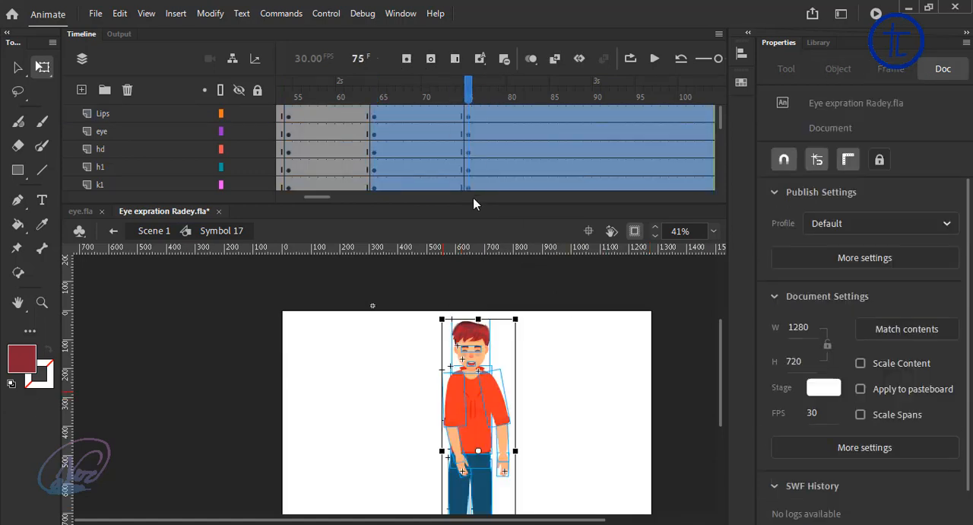
pyautogui.click(376, 97)
pyautogui.scroll(1, 501, 315)
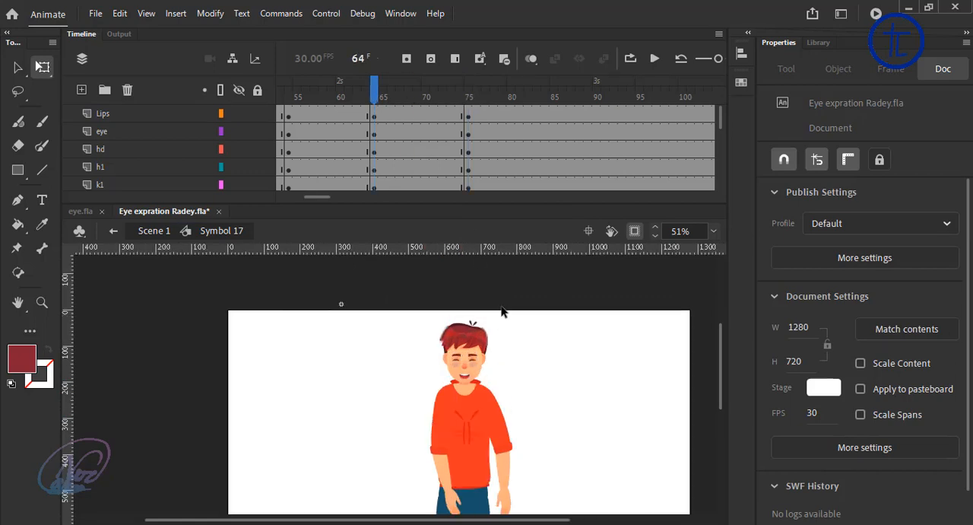
pyautogui.click(471, 430)
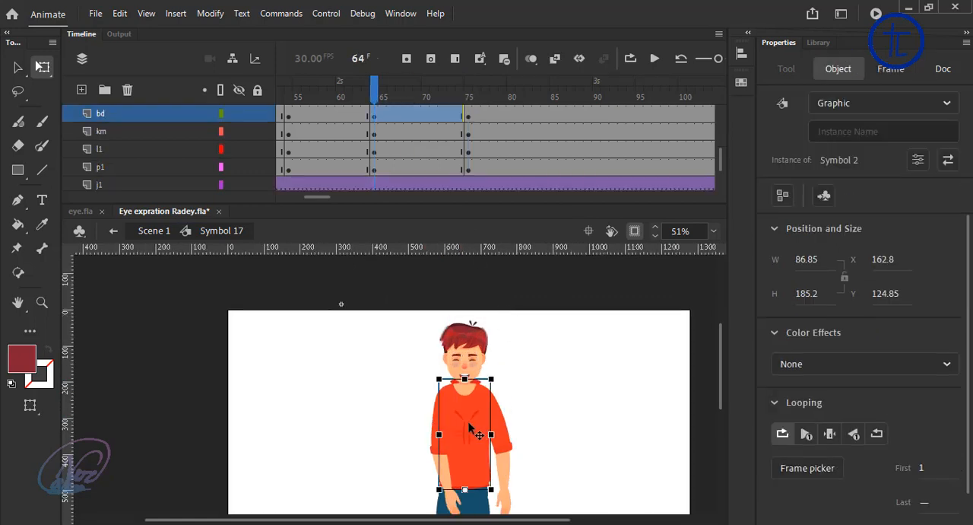
pyautogui.click(598, 380)
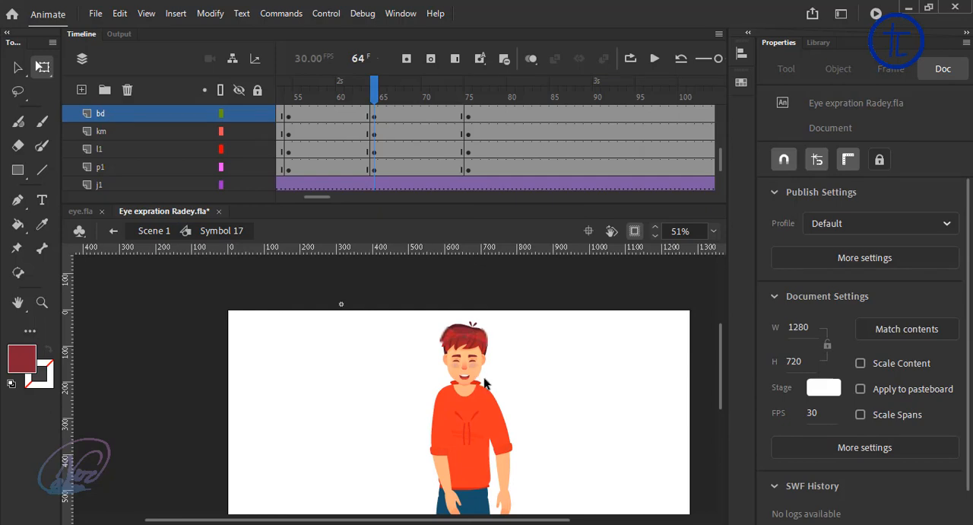
pyautogui.click(485, 384)
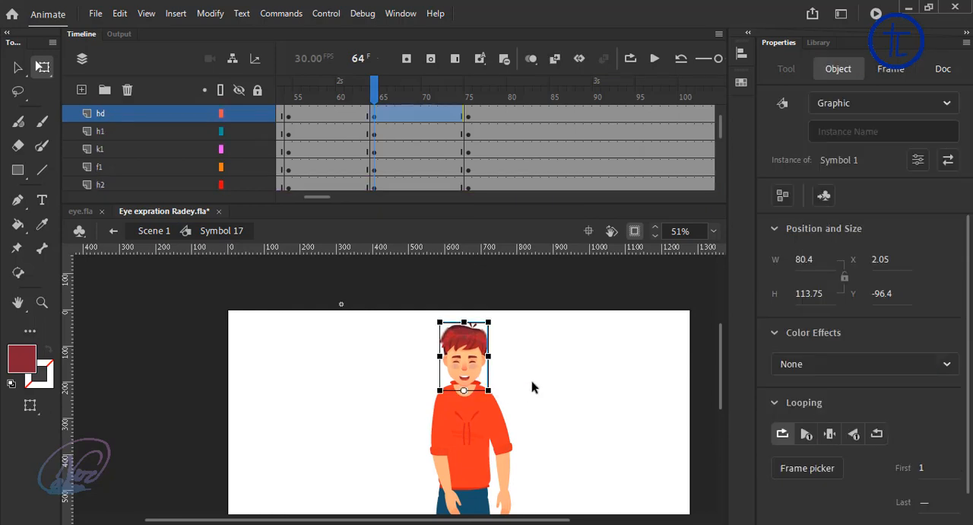
pyautogui.click(533, 387)
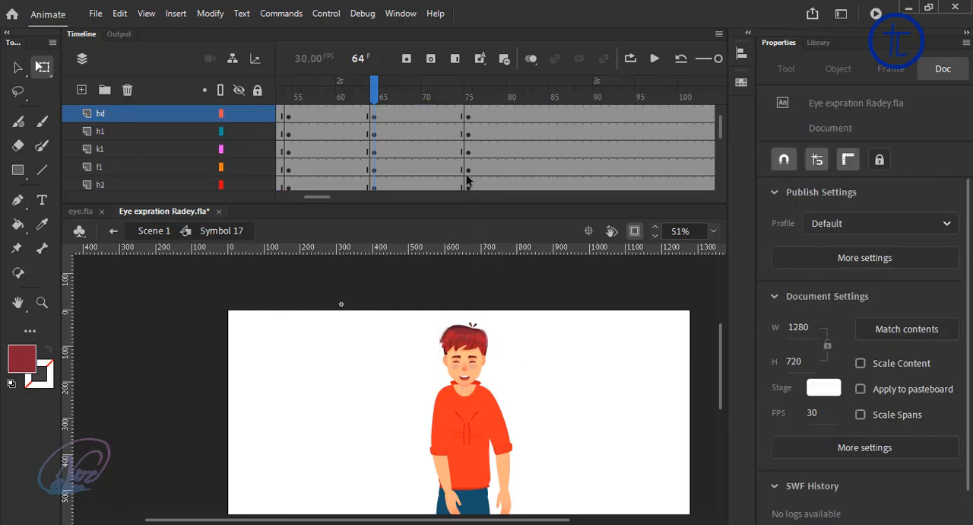
# Step: At frame 75, give the face a crying expression using single frame 8 of the eye symbol and a downturned open-mouth frame of the lips
pyautogui.click(468, 107)
pyautogui.scroll(3, 489, 388)
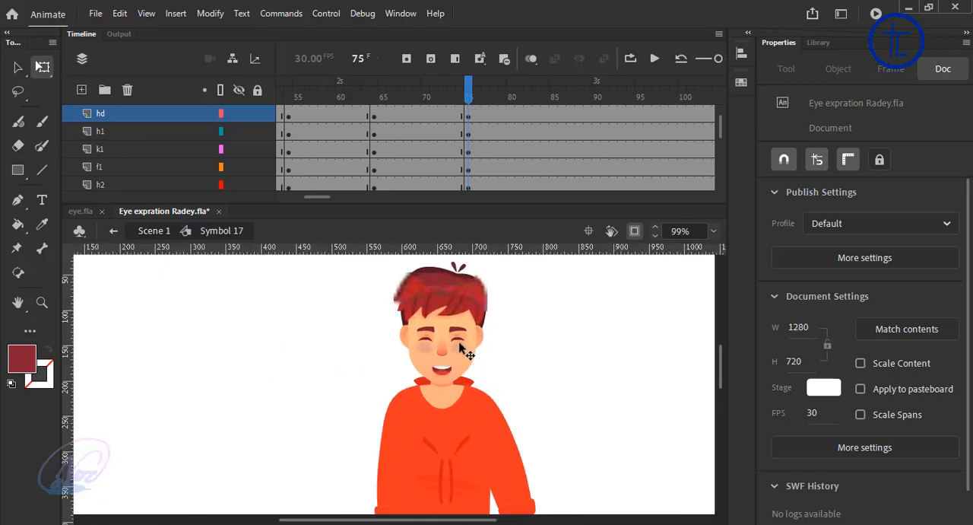
pyautogui.click(445, 334)
pyautogui.click(830, 432)
pyautogui.click(818, 473)
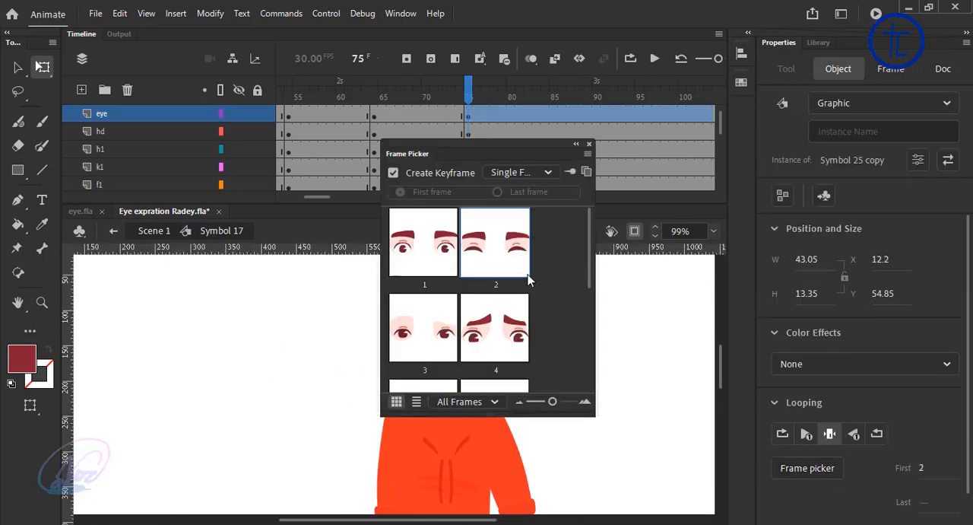
pyautogui.moveTo(589, 249); pyautogui.dragTo(592, 356)
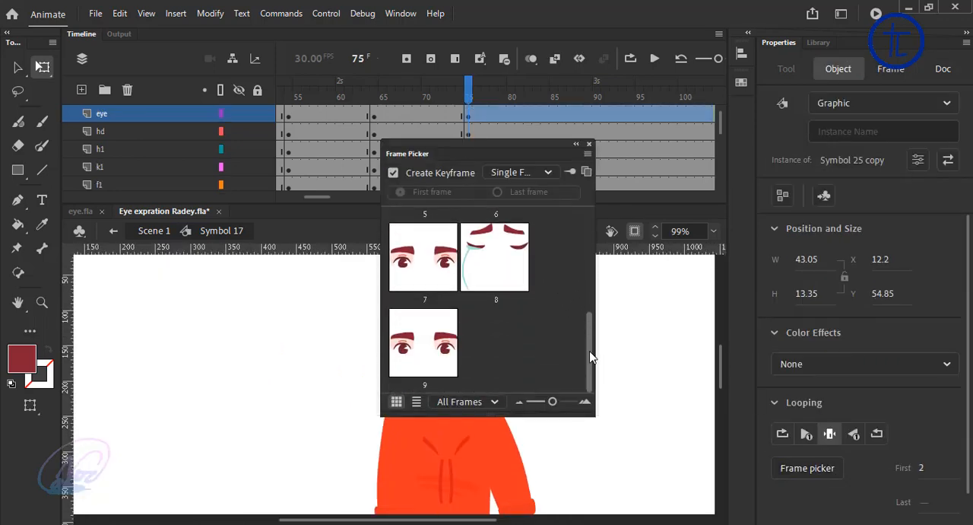
pyautogui.click(589, 144)
pyautogui.click(502, 398)
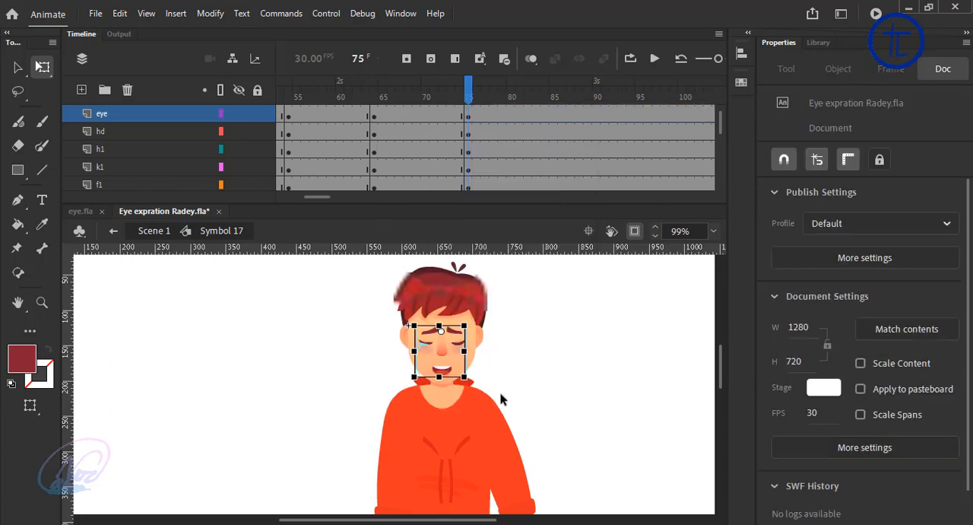
pyautogui.click(443, 370)
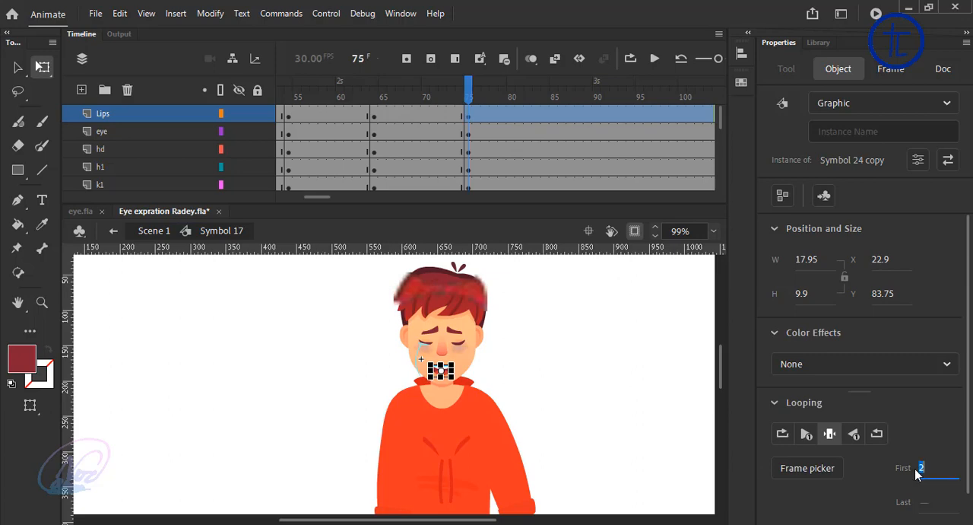
pyautogui.click(636, 405)
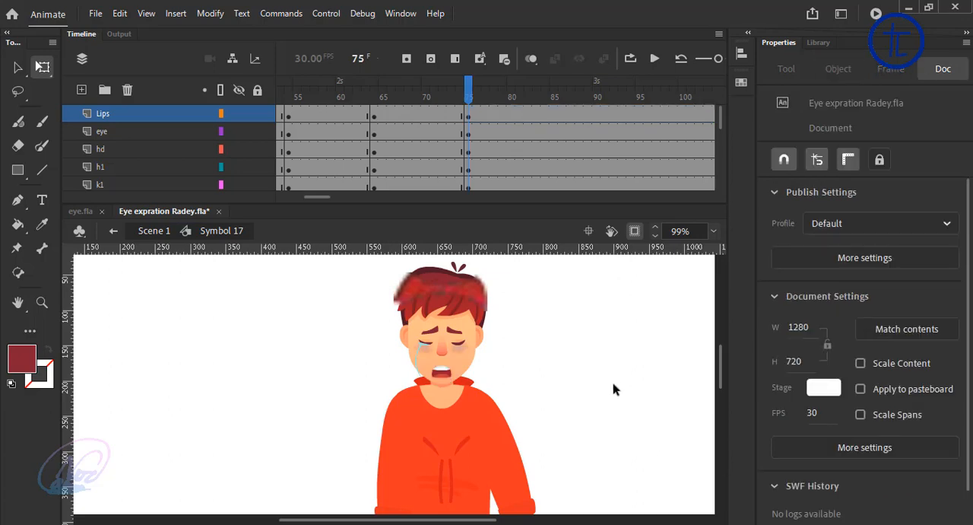
# Step: Try swinging the upper arm on the h1 layer and its forearm outward from the body at frame 75
pyautogui.scroll(-4, 472, 370)
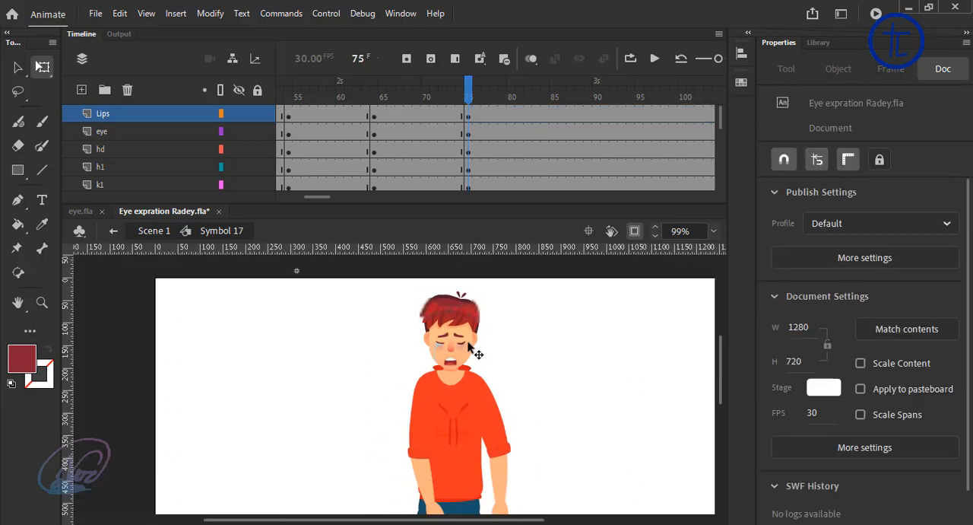
pyautogui.click(435, 420)
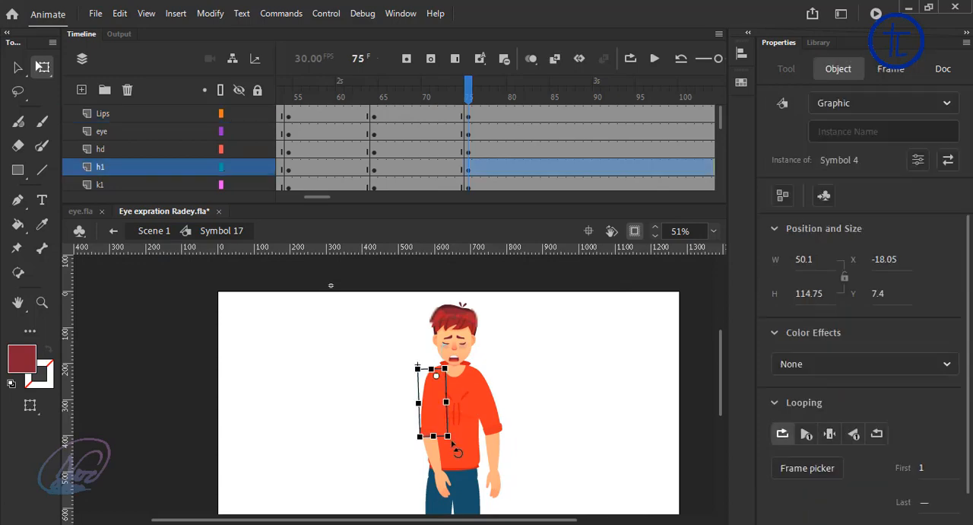
pyautogui.moveTo(457, 452); pyautogui.dragTo(300, 354)
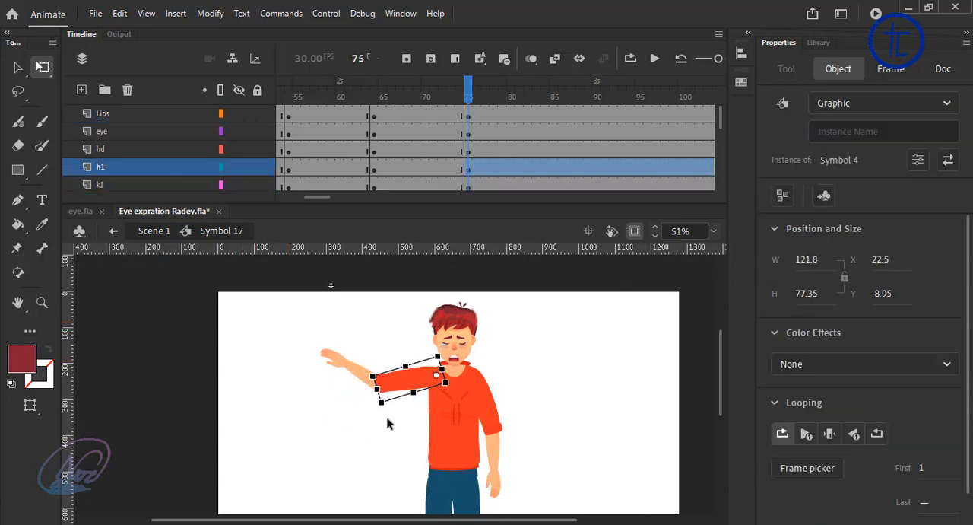
pyautogui.moveTo(378, 408); pyautogui.dragTo(406, 438)
pyautogui.click(371, 437)
pyautogui.click(360, 421)
pyautogui.moveTo(335, 433); pyautogui.dragTo(356, 461)
pyautogui.click(373, 458)
# Step: Rotate the upper arm and forearm on the h2 and k2 layers so that the hand rests in front of the waist
pyautogui.click(491, 407)
pyautogui.moveTo(515, 448); pyautogui.dragTo(548, 416)
pyautogui.click(530, 432)
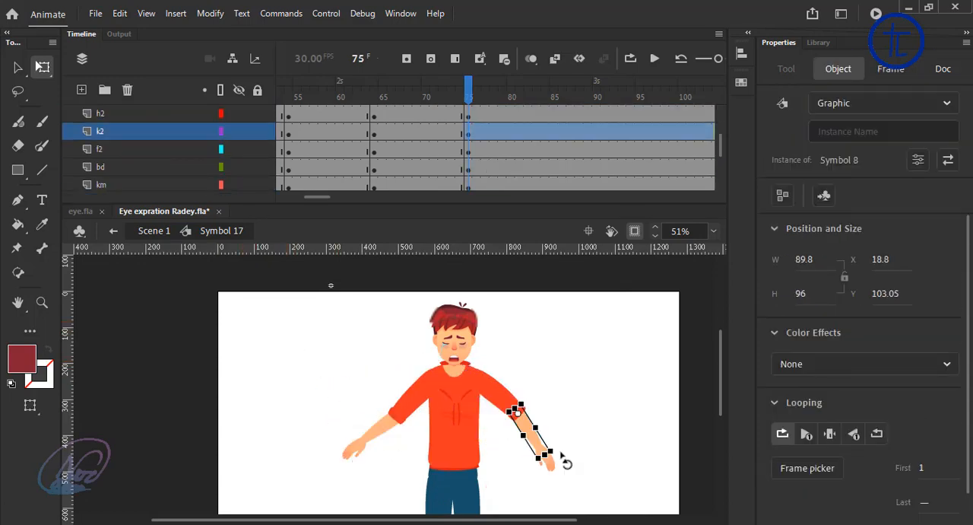
pyautogui.moveTo(561, 453); pyautogui.dragTo(523, 464)
pyautogui.click(582, 417)
pyautogui.click(508, 401)
pyautogui.click(497, 466)
pyautogui.moveTo(527, 479); pyautogui.dragTo(505, 491)
pyautogui.click(487, 405)
pyautogui.moveTo(513, 455); pyautogui.dragTo(483, 480)
# Step: Rotate the h1 upper arm and its forearm inward so that the hands cross in front of the waist
pyautogui.click(415, 403)
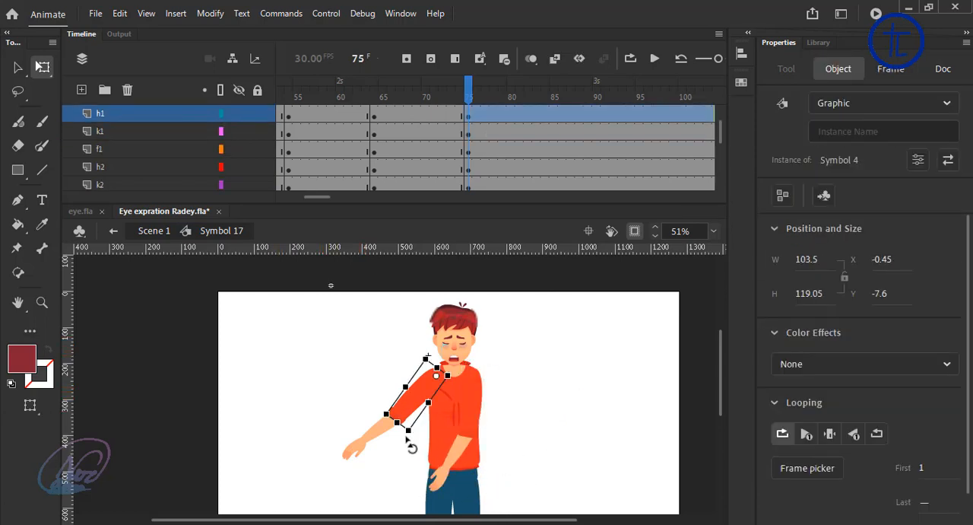
pyautogui.moveTo(407, 439); pyautogui.dragTo(431, 447)
pyautogui.click(404, 449)
pyautogui.moveTo(408, 482); pyautogui.dragTo(436, 481)
pyautogui.click(406, 432)
pyautogui.click(429, 405)
pyautogui.moveTo(432, 447); pyautogui.dragTo(447, 452)
pyautogui.click(482, 277)
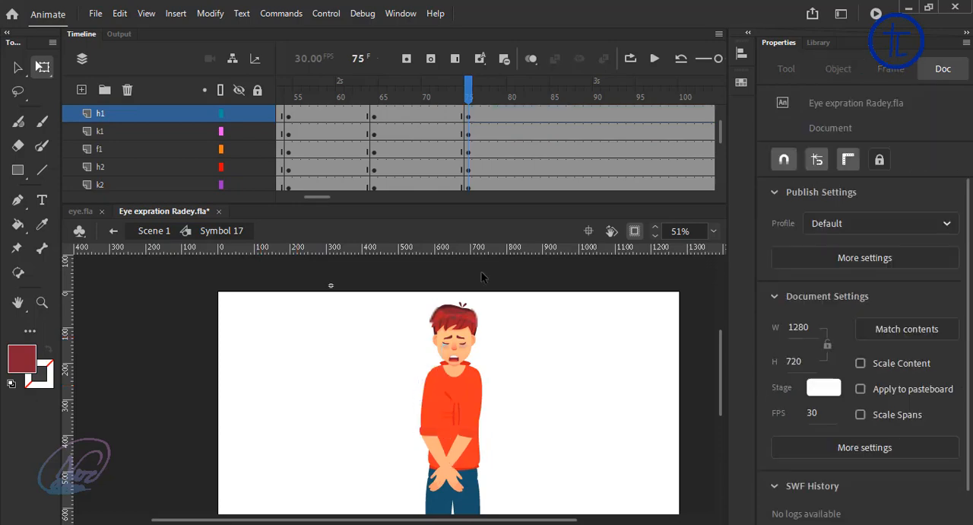
# Step: Replace the existing tweens and create classic tweens across all layers for the keyframe spans between frames 54 and 75
pyautogui.scroll(2, 437, 123)
pyautogui.moveTo(439, 122); pyautogui.dragTo(341, 269)
pyautogui.rightClick(388, 143)
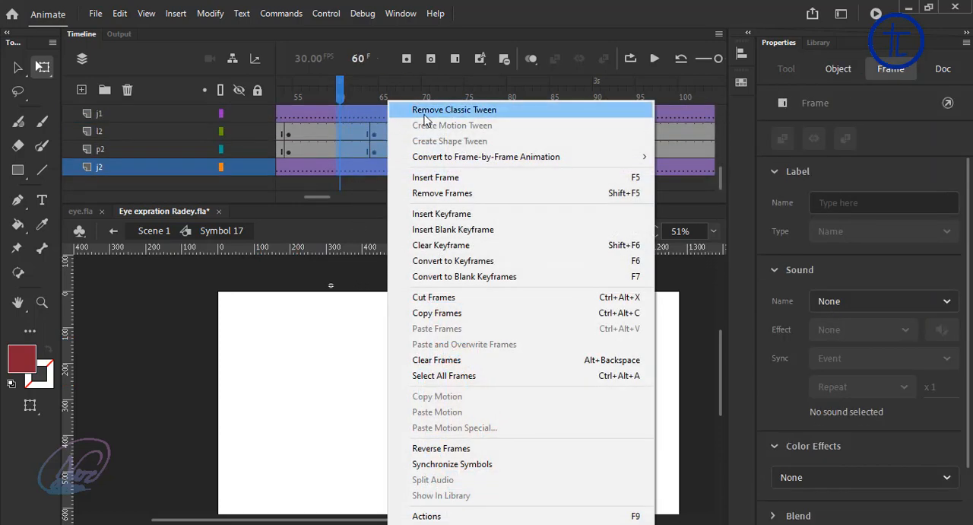
pyautogui.click(421, 114)
pyautogui.rightClick(404, 133)
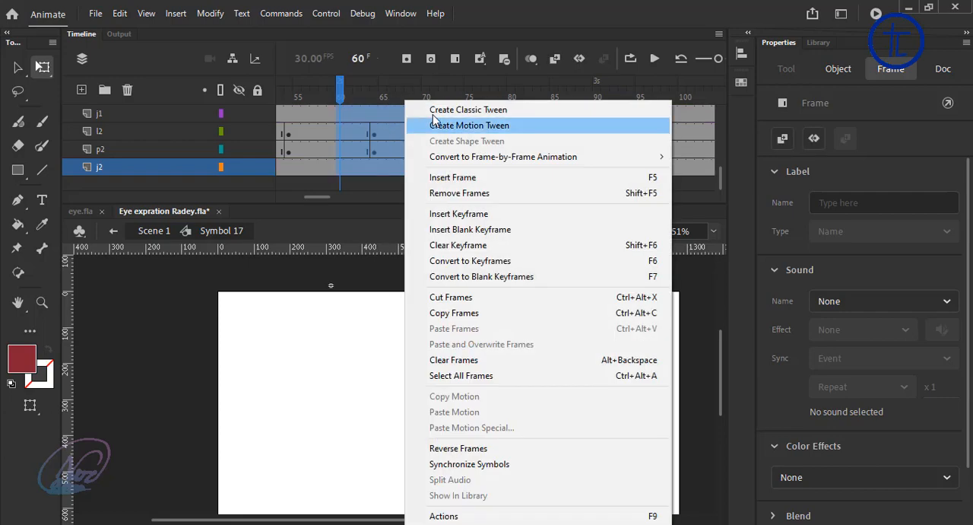
pyautogui.click(437, 115)
# Step: Play the animation from an earlier frame to check the transition into the crying pose
pyautogui.moveTo(359, 99); pyautogui.dragTo(89, 134)
pyautogui.scroll(2, 346, 135)
pyautogui.scroll(3, 347, 135)
pyautogui.click(654, 59)
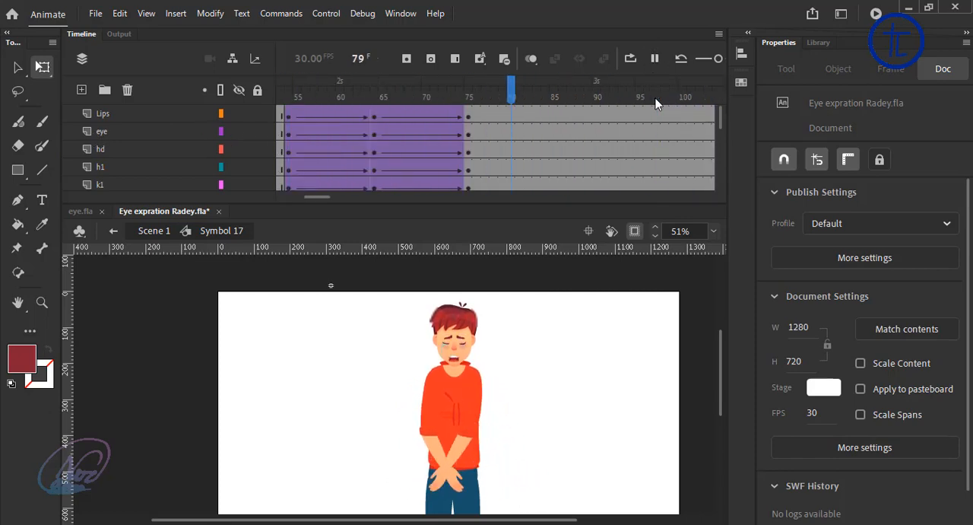
# Step: Insert keyframes for all the character's body parts at frames 97, 109 and 122
pyautogui.moveTo(452, 94); pyautogui.dragTo(468, 216)
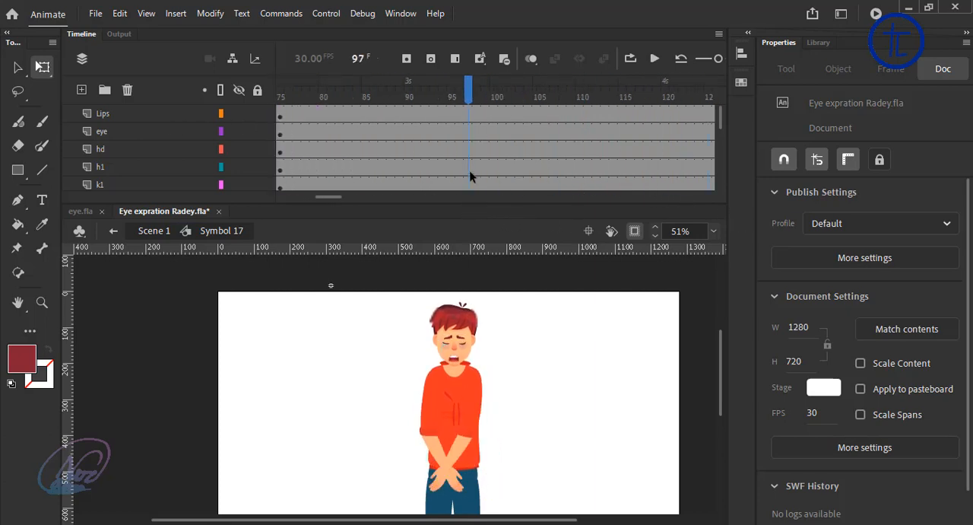
pyautogui.scroll(-1, 523, 369)
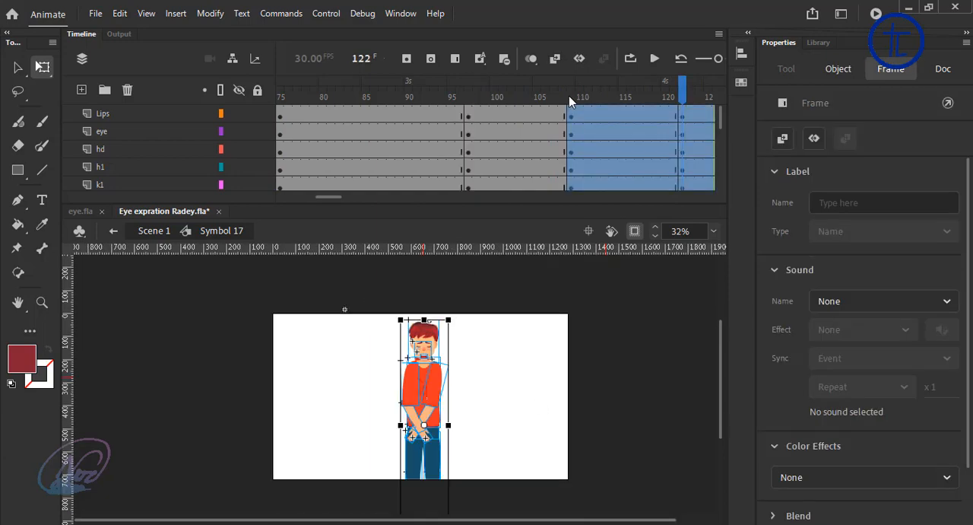
pyautogui.click(569, 95)
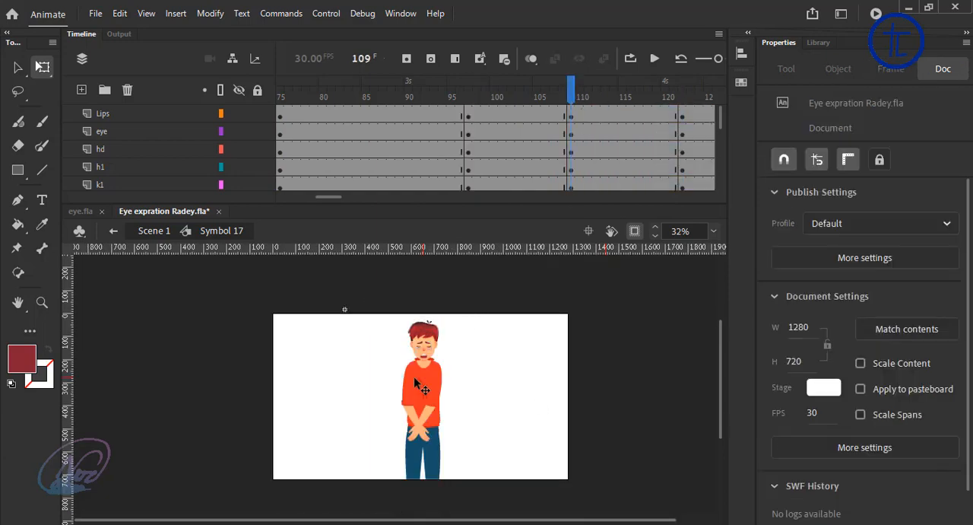
# Step: Rotate the h1 upper arm outward from the torso at frame 109
pyautogui.scroll(3, 413, 376)
pyautogui.click(414, 422)
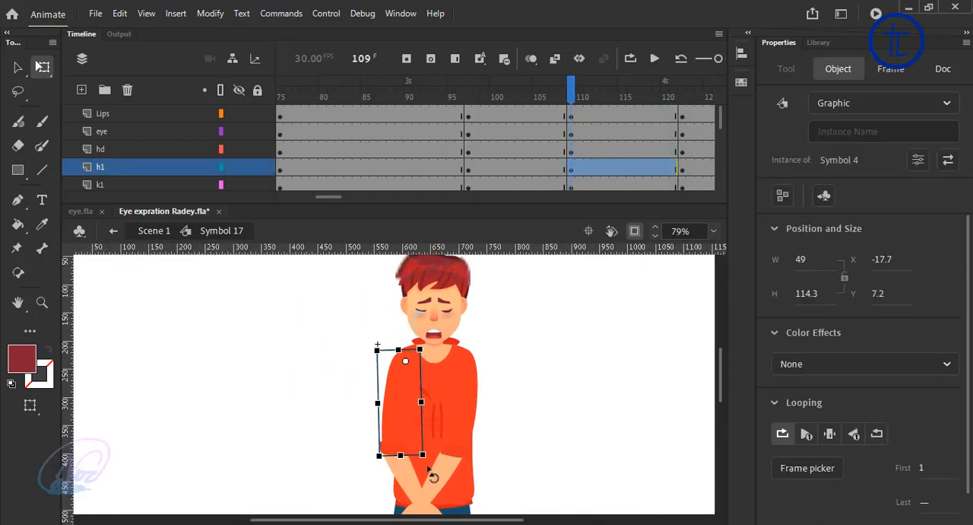
pyautogui.moveTo(364, 468); pyautogui.dragTo(312, 423)
# Step: Try raising the k1 forearm sideways and swinging the h1 upper arm further up at frame 109
pyautogui.click(353, 467)
pyautogui.click(343, 473)
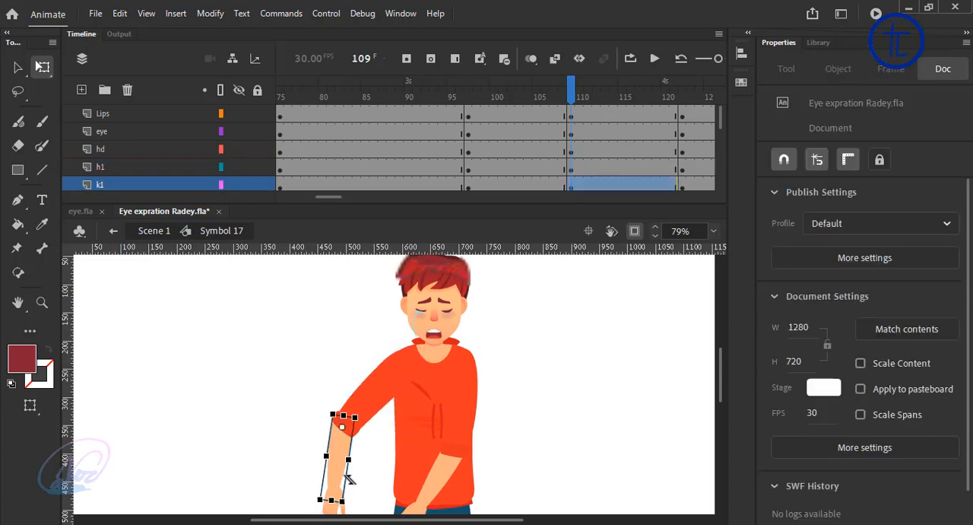
pyautogui.moveTo(353, 504); pyautogui.dragTo(254, 421)
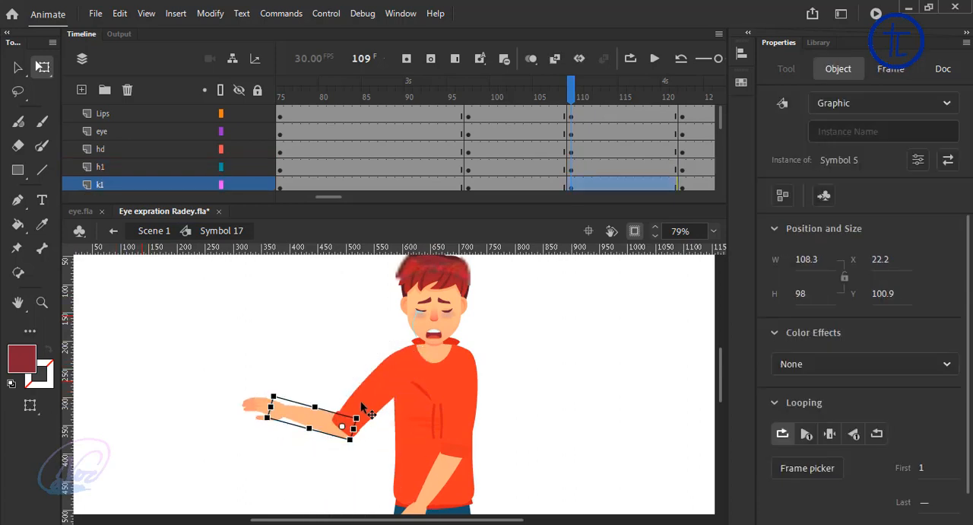
pyautogui.click(368, 397)
pyautogui.moveTo(373, 459); pyautogui.dragTo(297, 427)
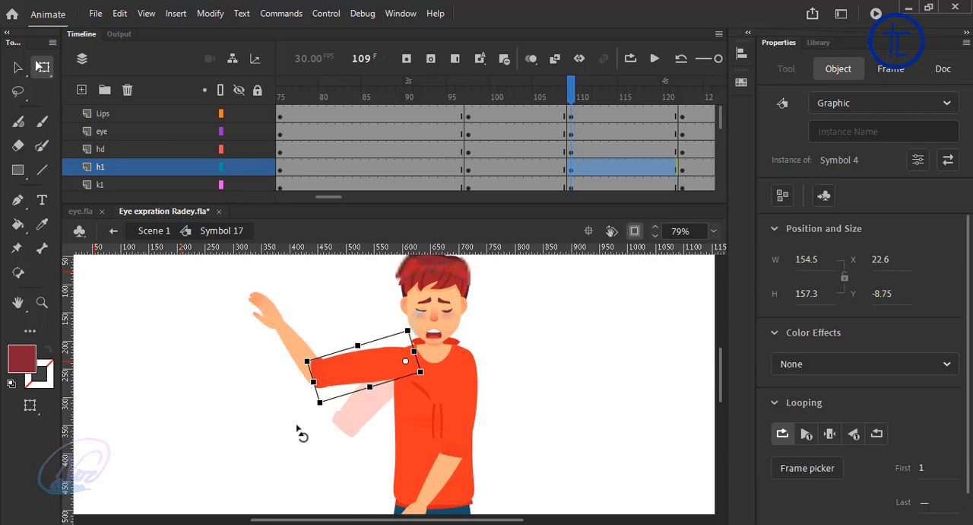
# Step: Undo the latest rotations of the h1 upper arm and the k1 forearm
pyautogui.hotkey('ctrl', 'z')
pyautogui.hotkey('ctrl', 'z')
pyautogui.hotkey('ctrl', 'z')
pyautogui.hotkey('ctrl', 'z')
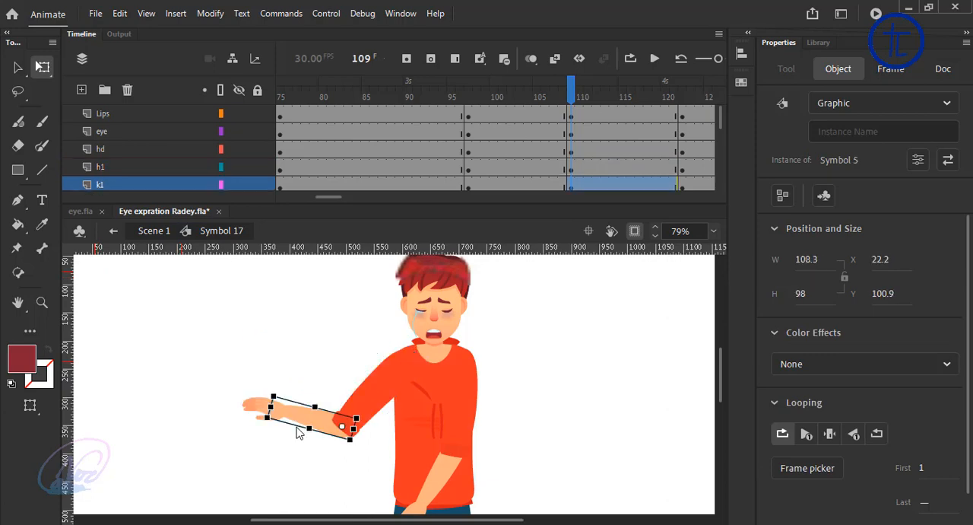
pyautogui.hotkey('ctrl', 'z')
pyautogui.hotkey('ctrl', 'z')
pyautogui.hotkey('ctrl', 'z')
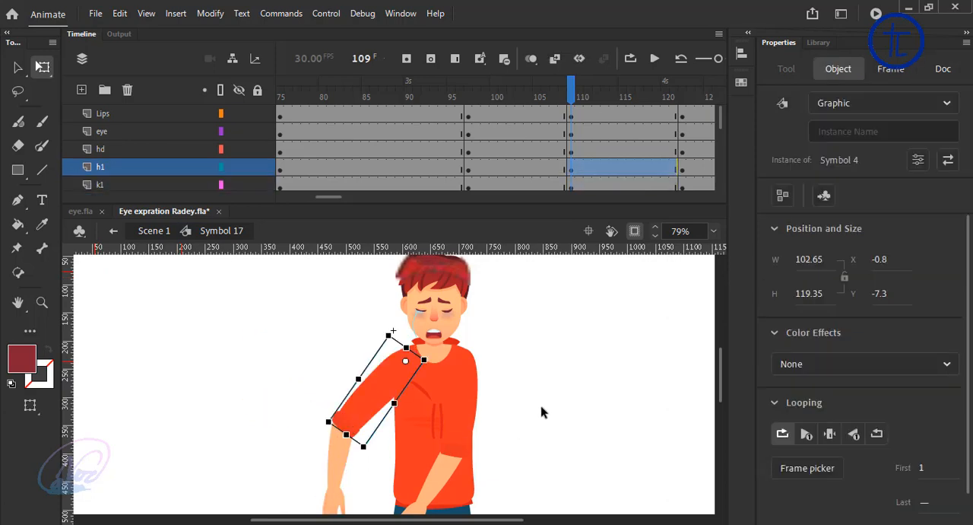
# Step: Nudge the torso and the head slightly down at frame 109
pyautogui.click(547, 408)
pyautogui.click(438, 417)
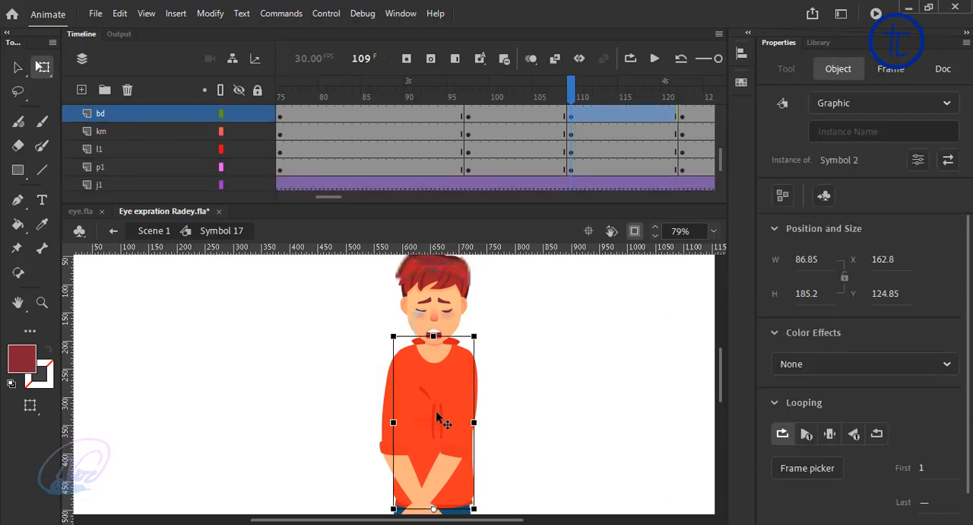
pyautogui.press('Down')
pyautogui.press('Down')
pyautogui.press('Down')
pyautogui.click(482, 337)
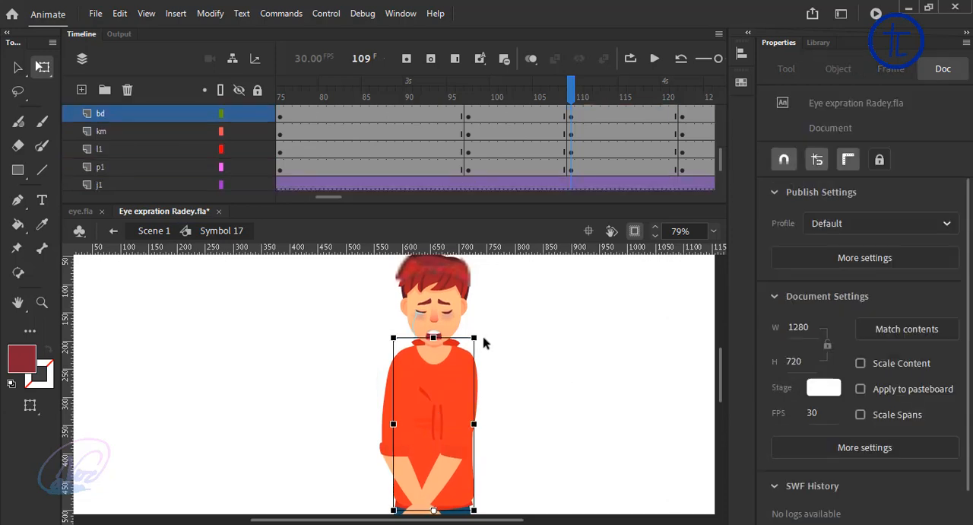
pyautogui.click(463, 337)
pyautogui.click(508, 351)
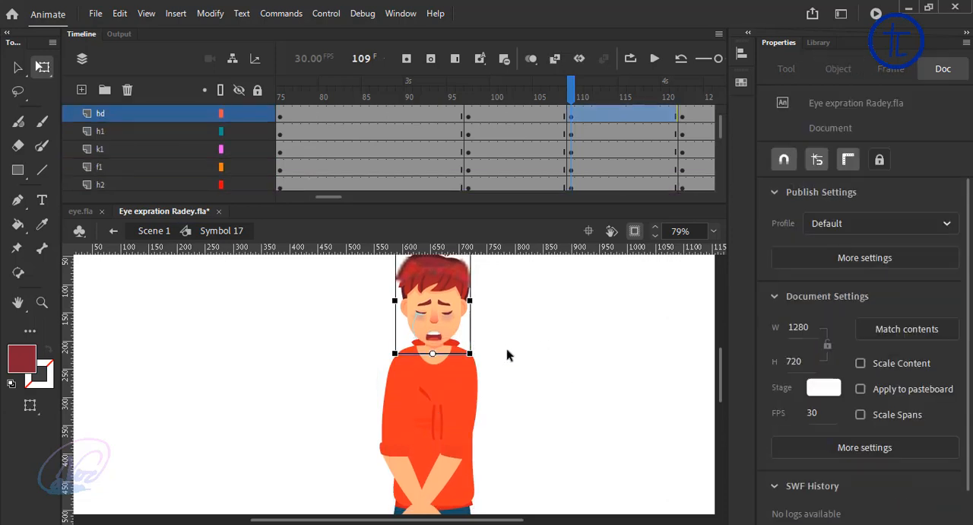
# Step: Switch the eye symbol from the crying look to normal open eyes at frame 122
pyautogui.click(682, 111)
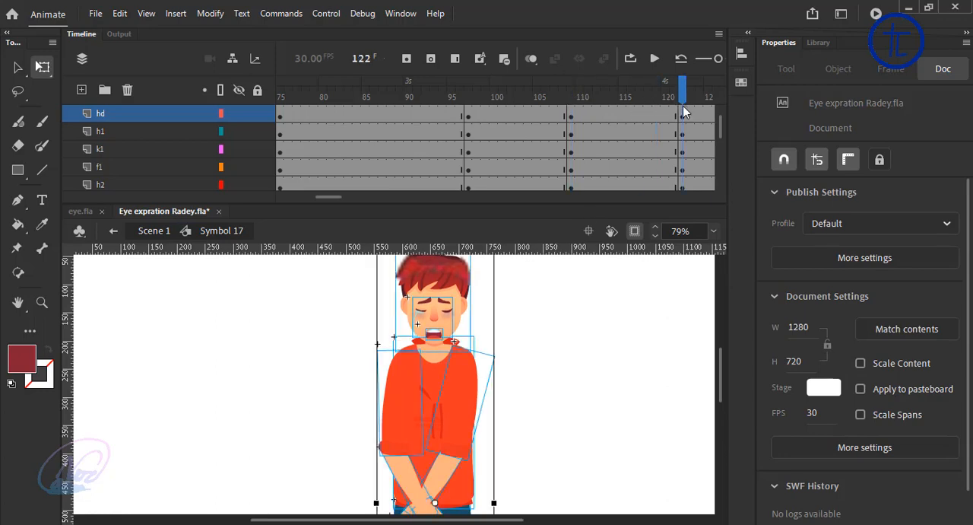
pyautogui.click(561, 405)
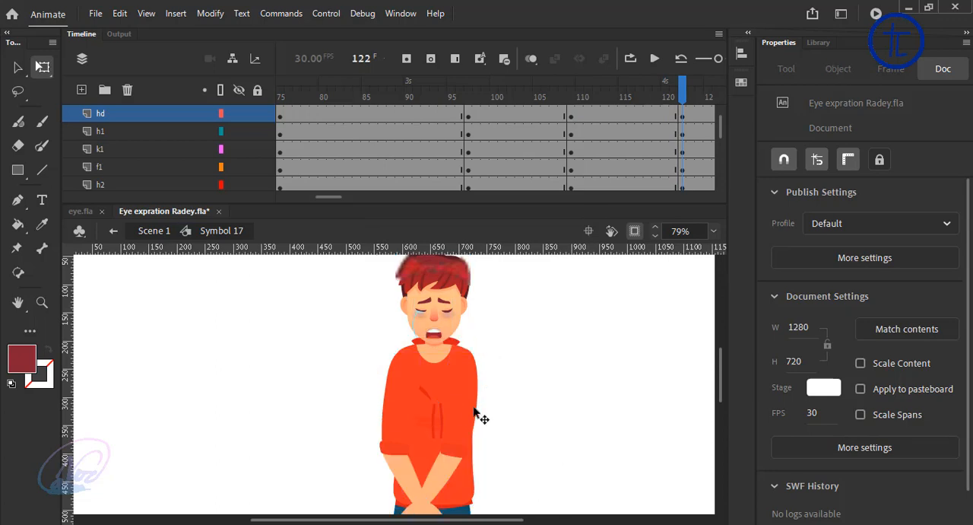
pyautogui.hotkey('ctrl', 'shift', 'v')
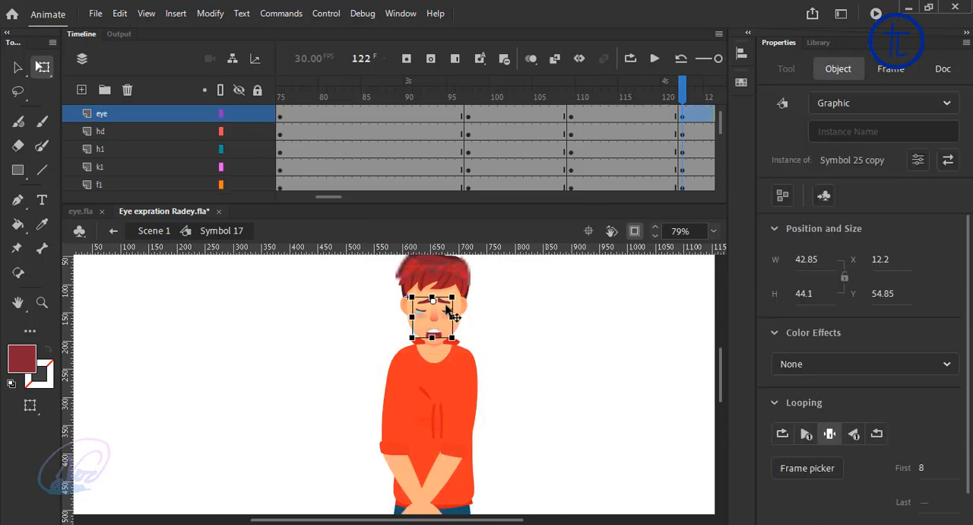
pyautogui.click(496, 345)
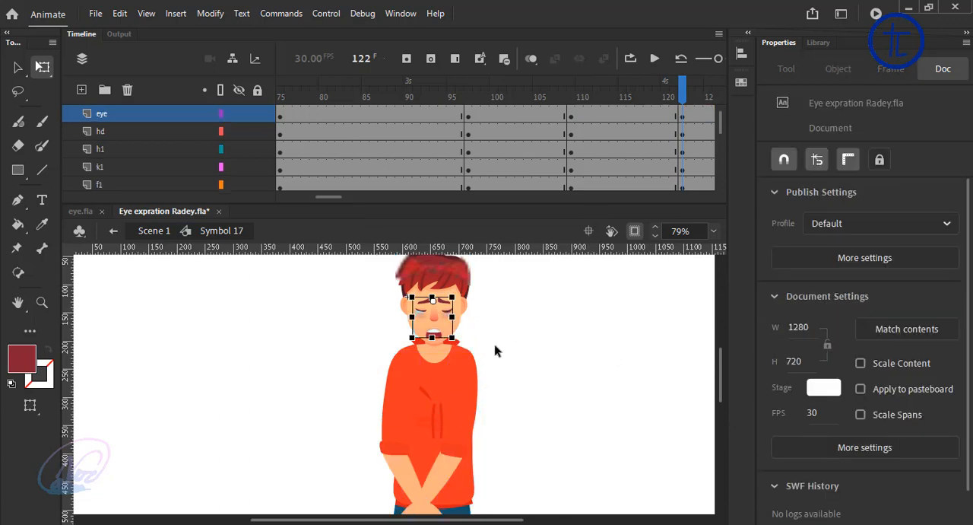
pyautogui.click(449, 306)
pyautogui.click(823, 469)
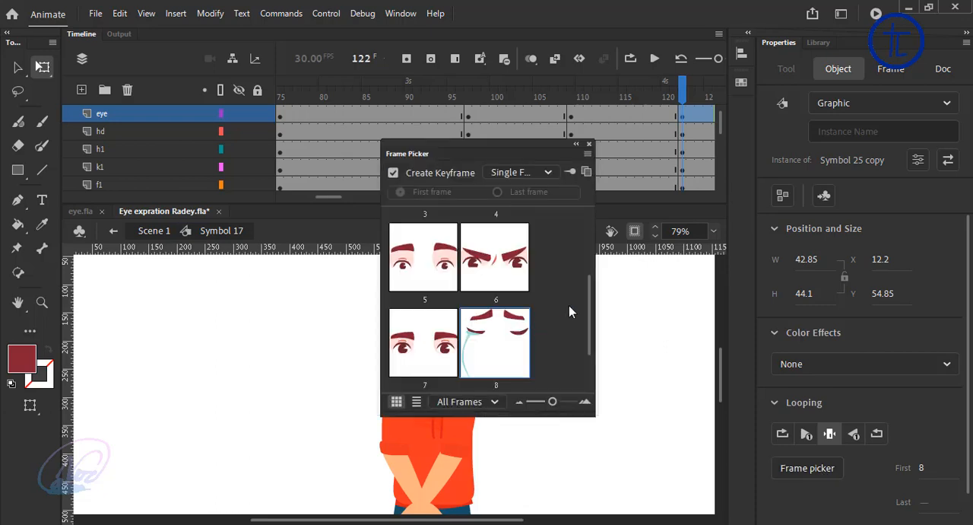
pyautogui.moveTo(588, 300); pyautogui.dragTo(591, 338)
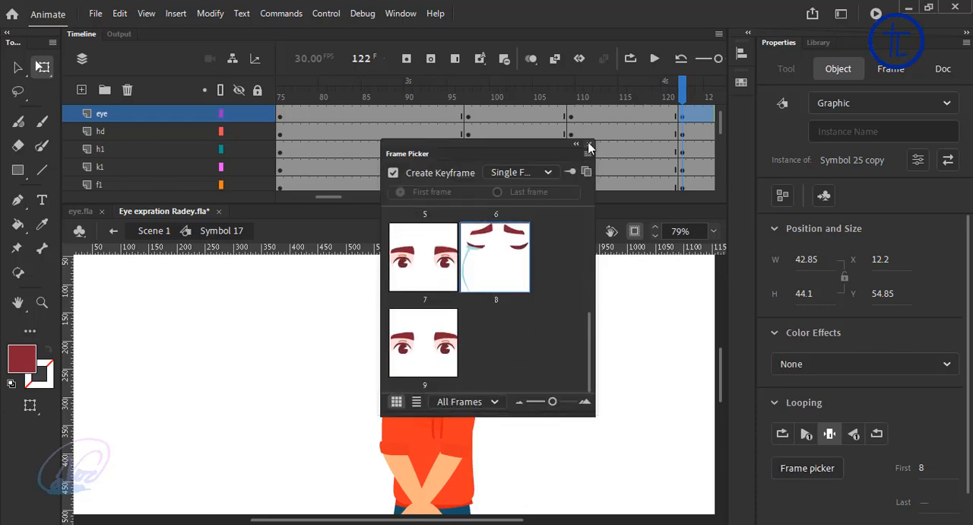
pyautogui.click(590, 146)
pyautogui.click(572, 349)
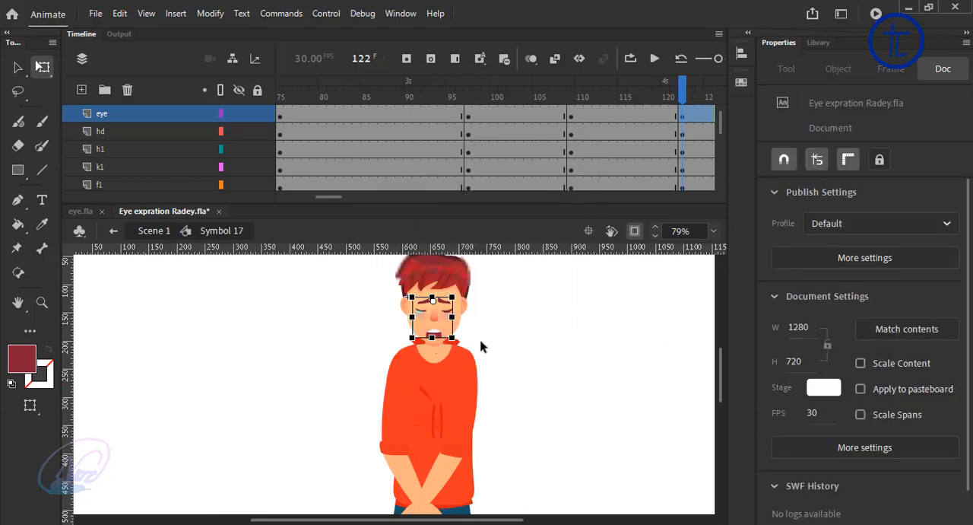
# Step: Set the lips symbol to its smiling mouth, frame 7, at frame 122 of the timeline
pyautogui.click(432, 334)
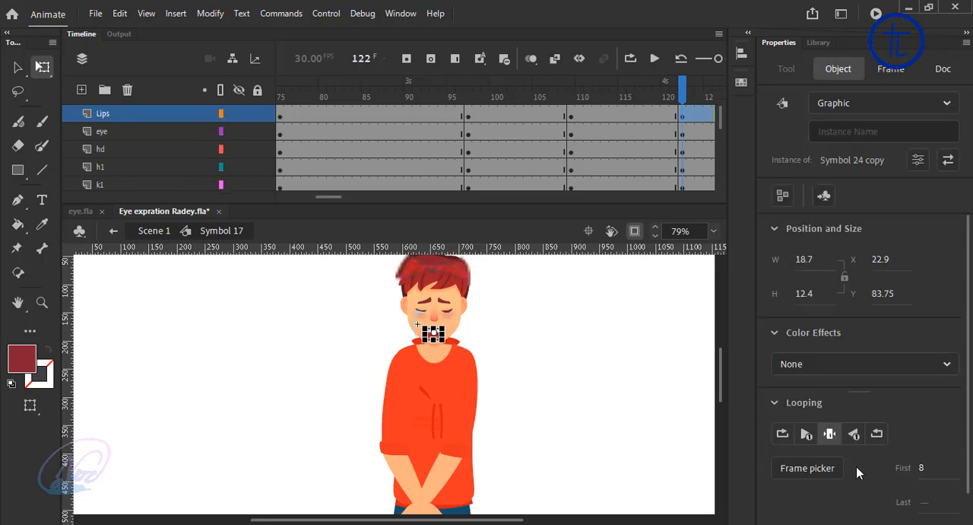
pyautogui.click(826, 467)
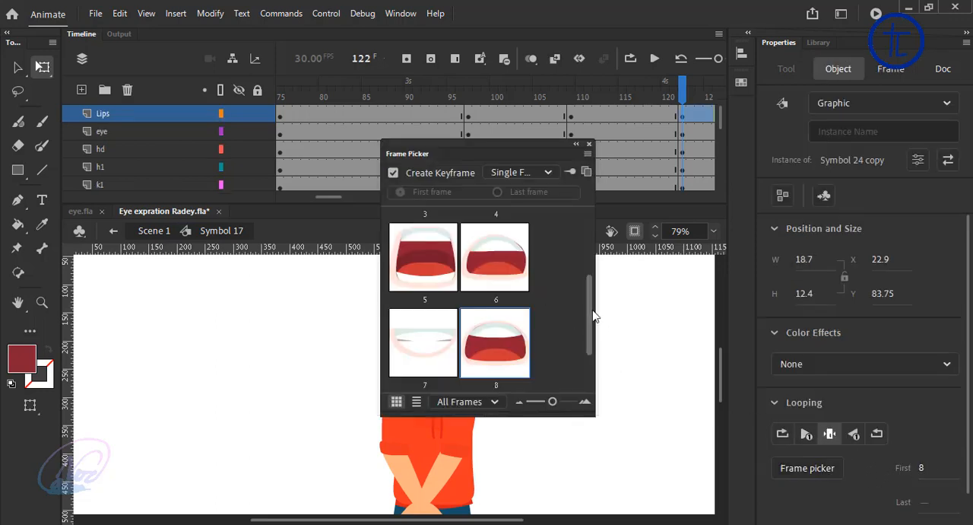
pyautogui.scroll(-2, 582, 332)
pyautogui.click(417, 287)
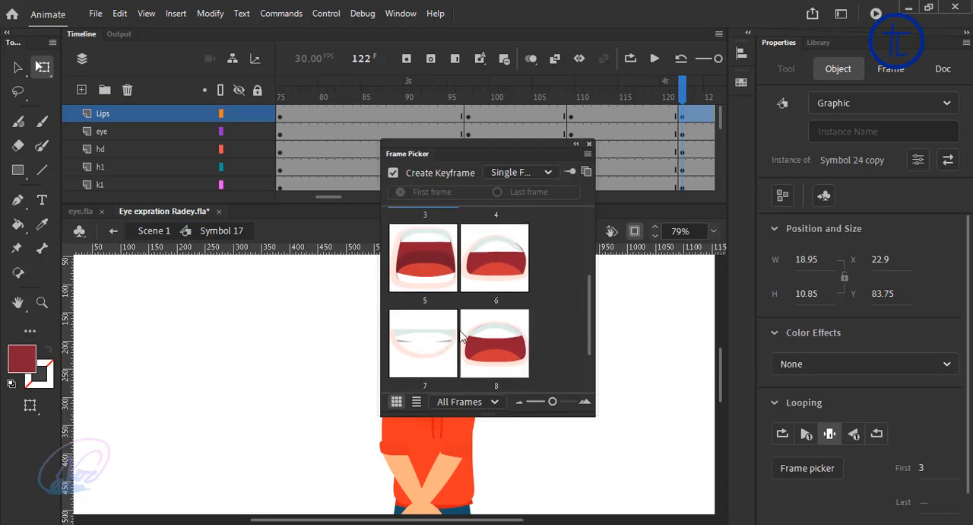
pyautogui.click(438, 338)
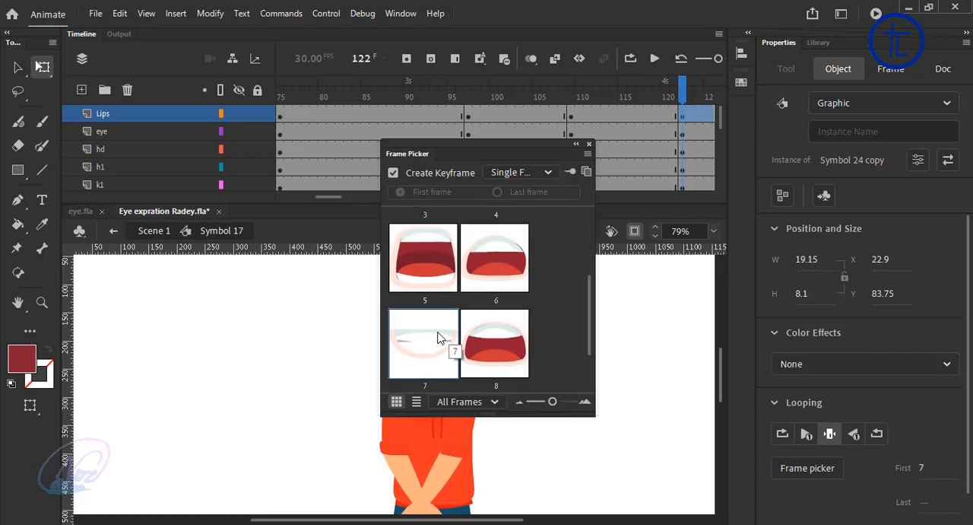
pyautogui.click(588, 144)
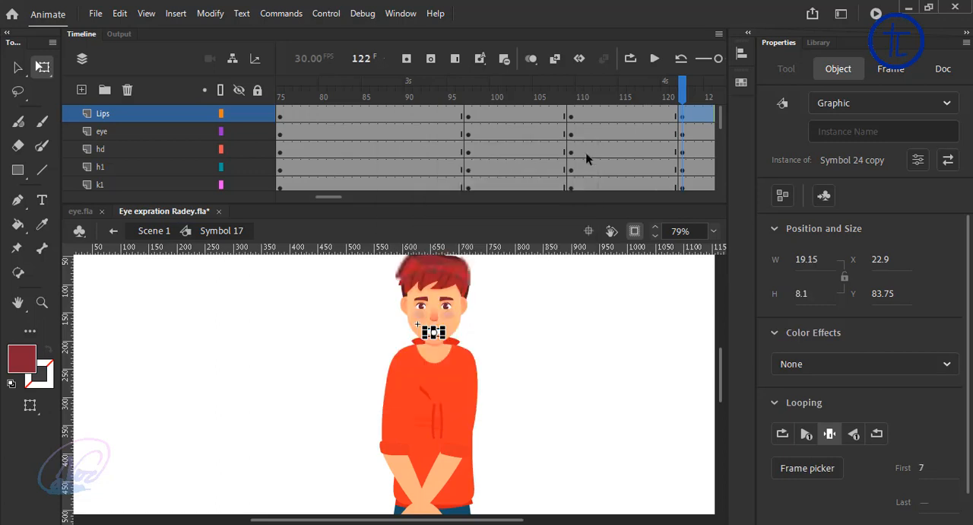
pyautogui.click(590, 307)
pyautogui.click(450, 305)
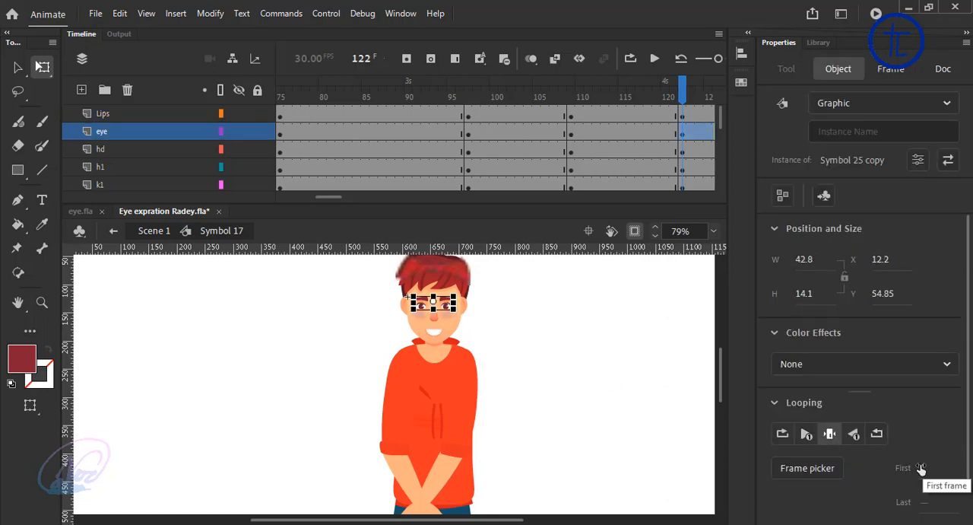
pyautogui.click(569, 344)
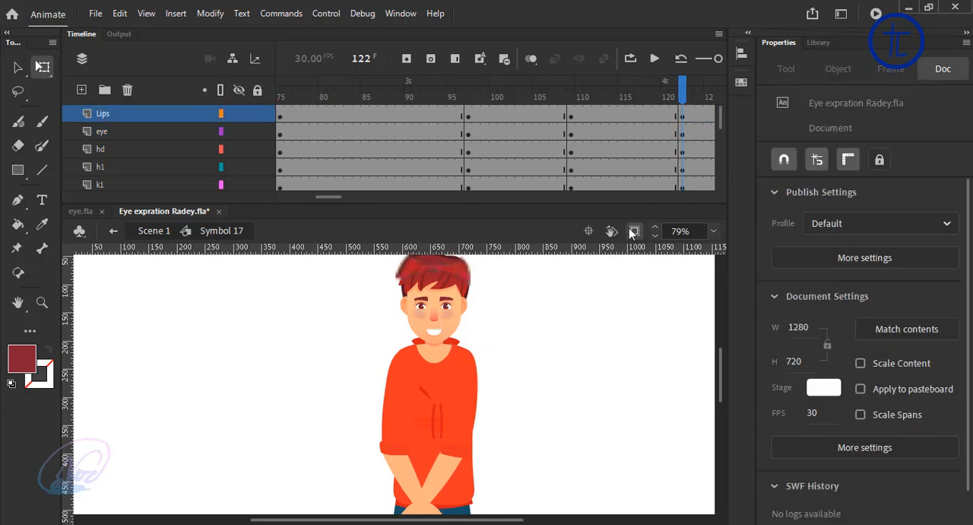
# Step: Create classic tweens across all body-part layers between frames 97 and 122, and preview the crying motion
pyautogui.moveTo(654, 119); pyautogui.dragTo(519, 166)
pyautogui.rightClick(545, 144)
pyautogui.click(567, 109)
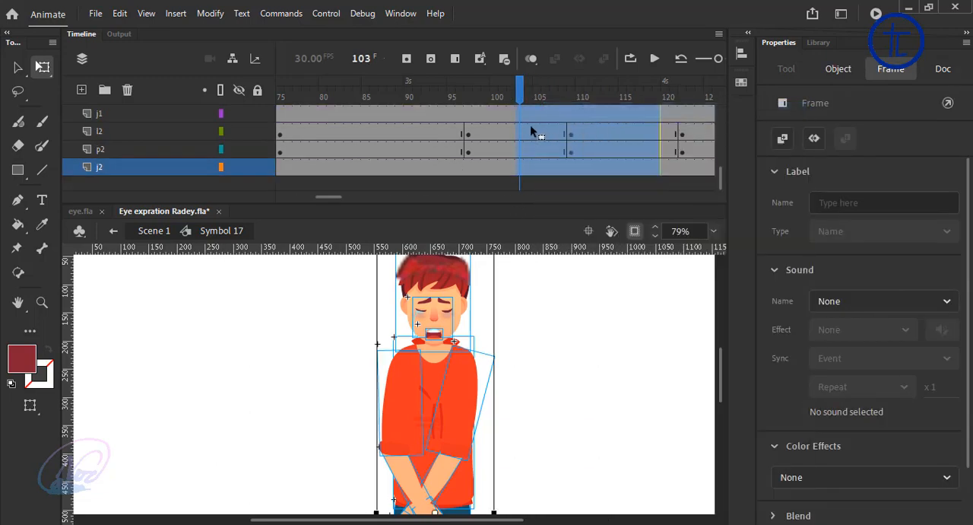
pyautogui.rightClick(530, 125)
pyautogui.click(573, 111)
pyautogui.moveTo(520, 93); pyautogui.dragTo(416, 99)
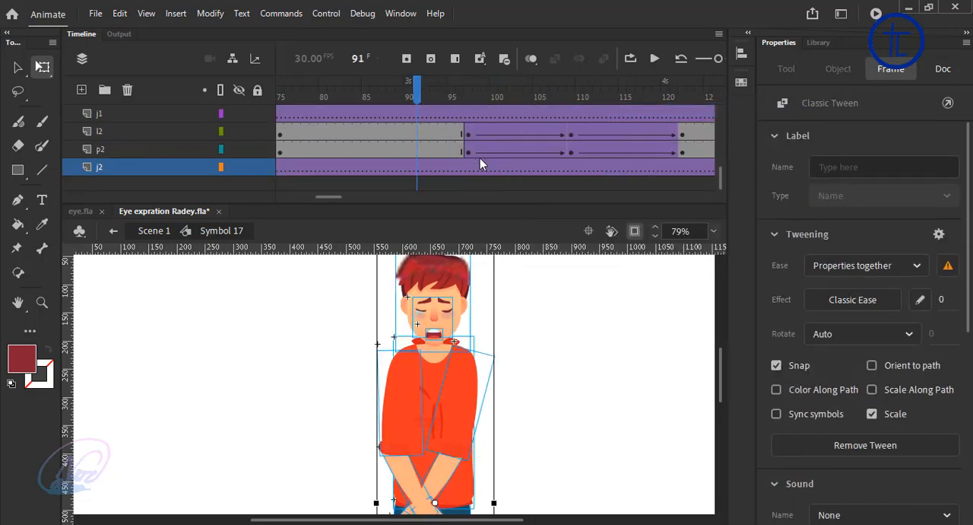
pyautogui.click(654, 59)
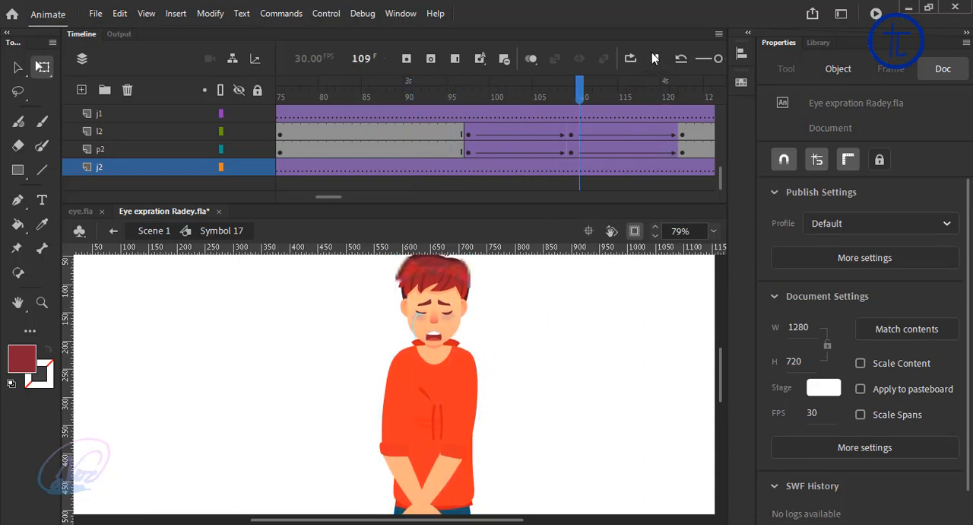
pyautogui.click(654, 58)
# Step: Insert keyframes for the character's body parts at frames 139, 150 and 161
pyautogui.scroll(2, 450, 134)
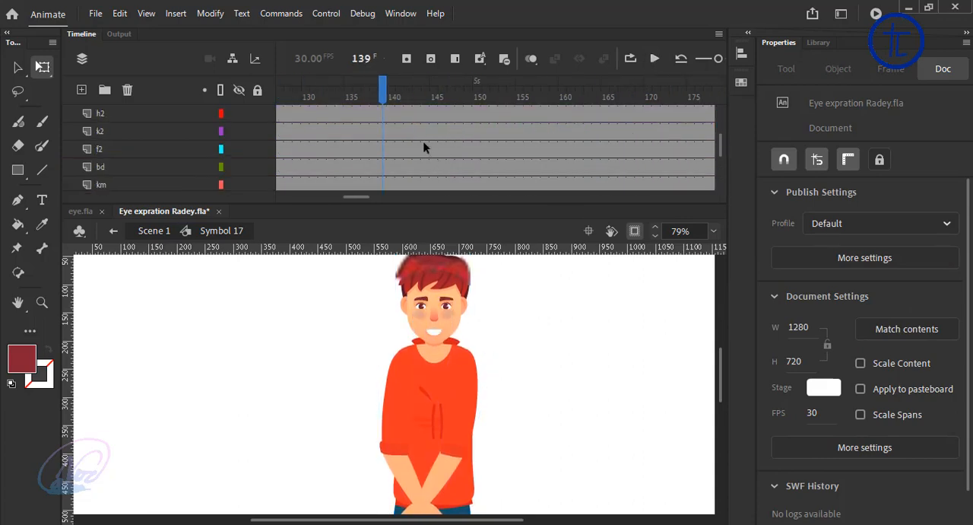
pyautogui.moveTo(545, 287); pyautogui.dragTo(292, 515)
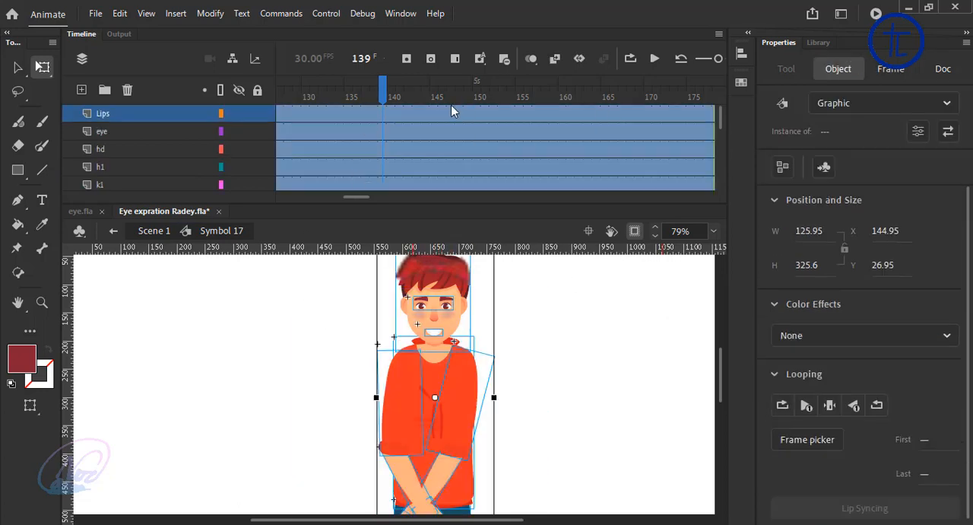
pyautogui.click(408, 60)
pyautogui.click(478, 89)
pyautogui.moveTo(556, 295); pyautogui.dragTo(300, 515)
pyautogui.click(409, 61)
pyautogui.click(571, 89)
pyautogui.moveTo(519, 280); pyautogui.dragTo(333, 493)
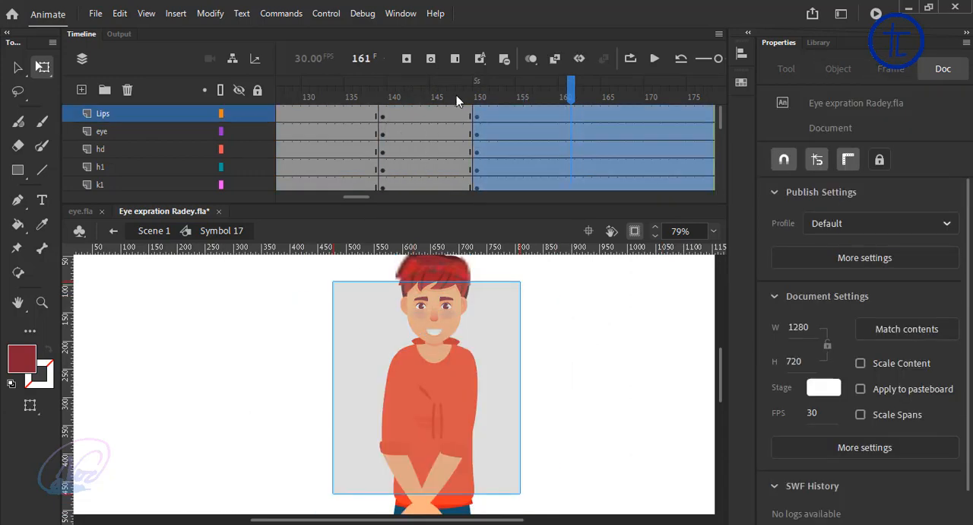
pyautogui.click(408, 60)
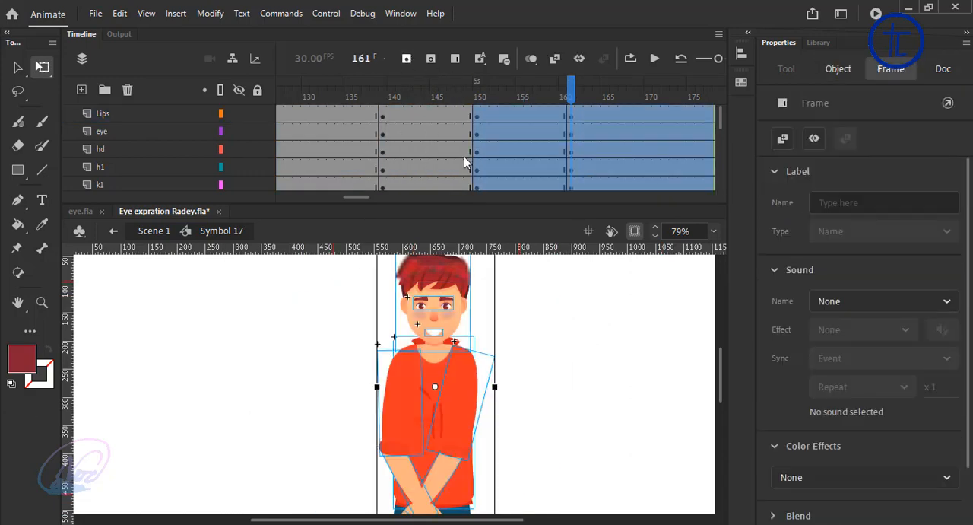
pyautogui.click(596, 350)
# Step: Nudge the torso and the head slightly down at frame 150
pyautogui.click(478, 94)
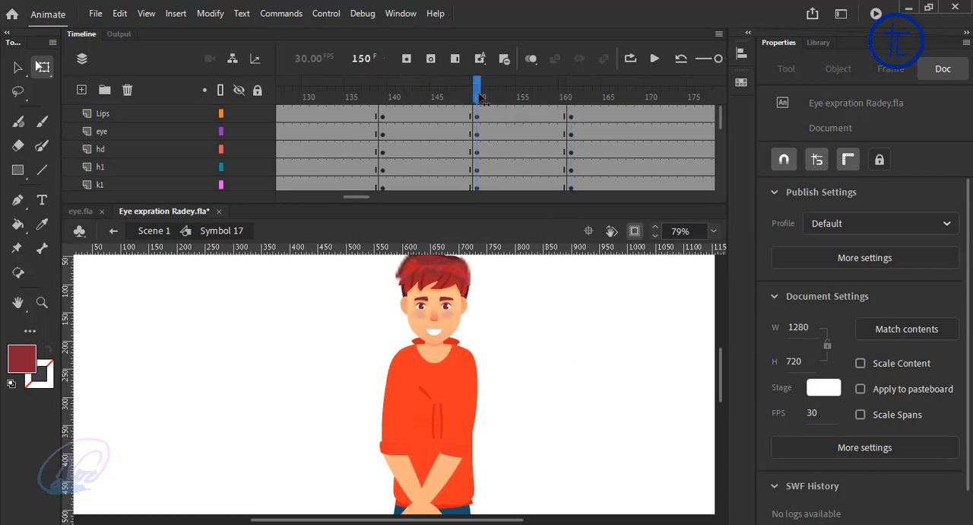
pyautogui.click(430, 419)
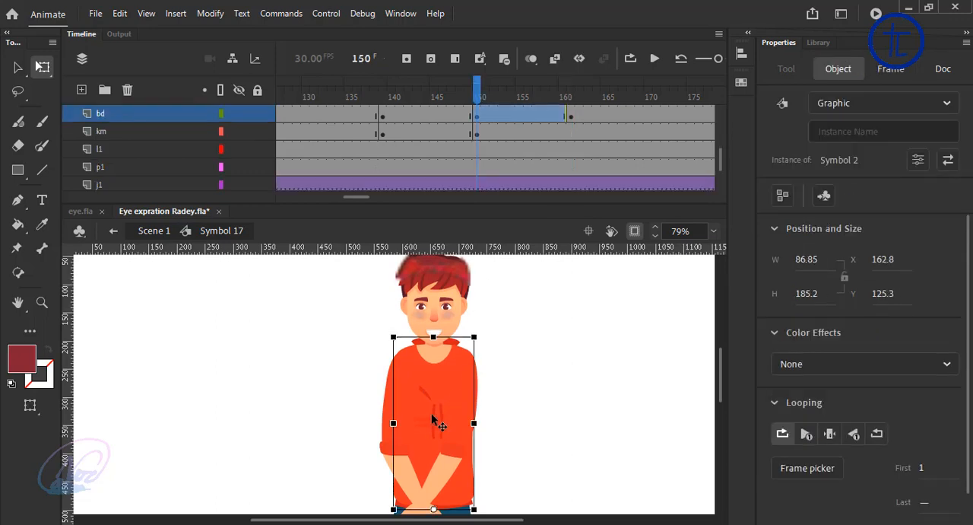
pyautogui.click(541, 353)
pyautogui.click(464, 341)
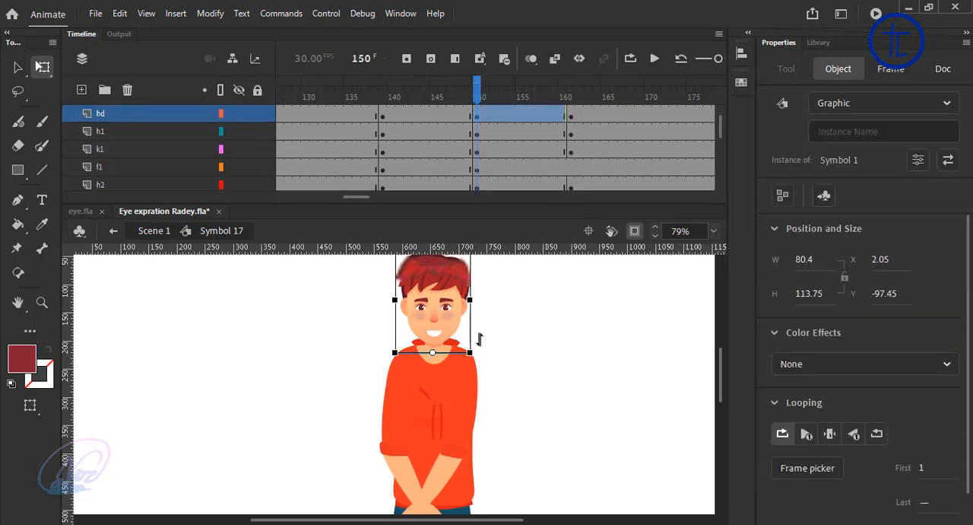
pyautogui.click(571, 337)
# Step: Set the eye symbol to its angry look, frame 6, at frame 161 of the timeline
pyautogui.scroll(-1, 495, 339)
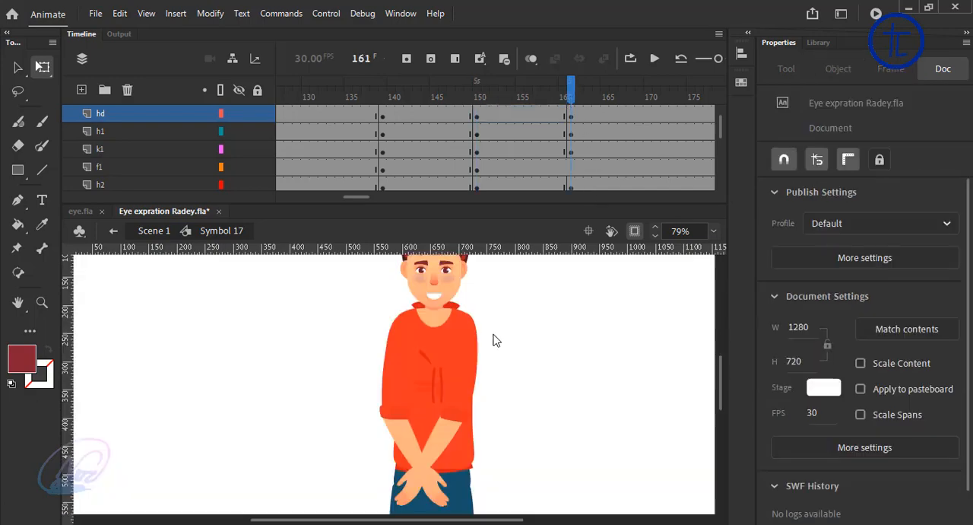
pyautogui.scroll(2, 499, 337)
pyautogui.click(446, 348)
pyautogui.click(829, 473)
pyautogui.click(502, 266)
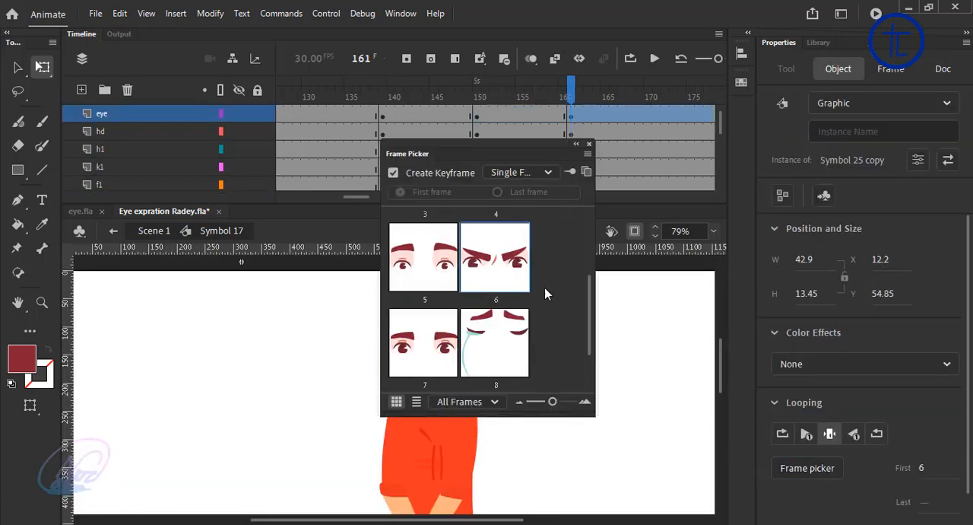
pyautogui.click(589, 144)
pyautogui.click(552, 335)
# Step: Set the lips symbol to its open shouting mouth, frame 6, at frame 161 of the timeline
pyautogui.click(436, 373)
pyautogui.click(812, 468)
pyautogui.click(506, 266)
pyautogui.click(590, 144)
pyautogui.click(553, 327)
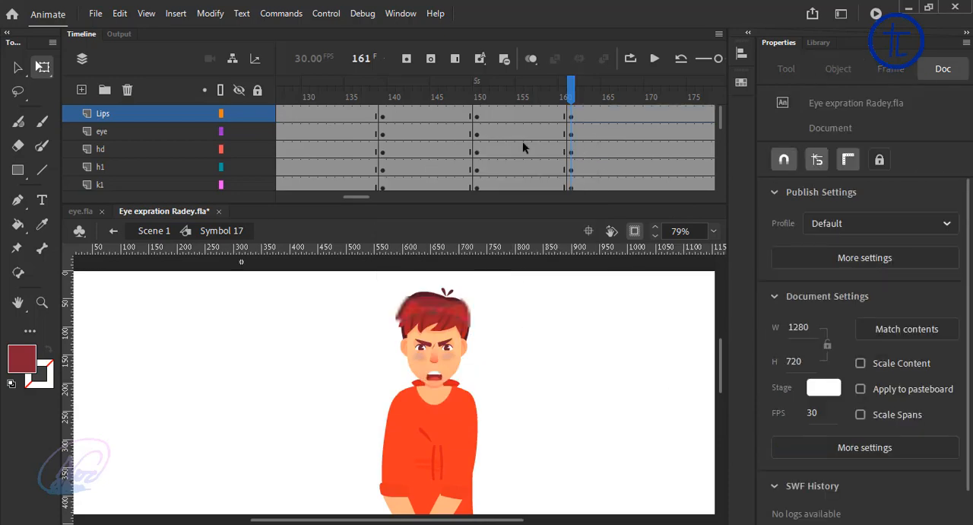
# Step: Create classic tweens on the body-part layers between frames 139 and 161, and play back the result
pyautogui.moveTo(543, 115); pyautogui.dragTo(427, 156)
pyautogui.rightClick(428, 151)
pyautogui.click(443, 138)
pyautogui.click(280, 91)
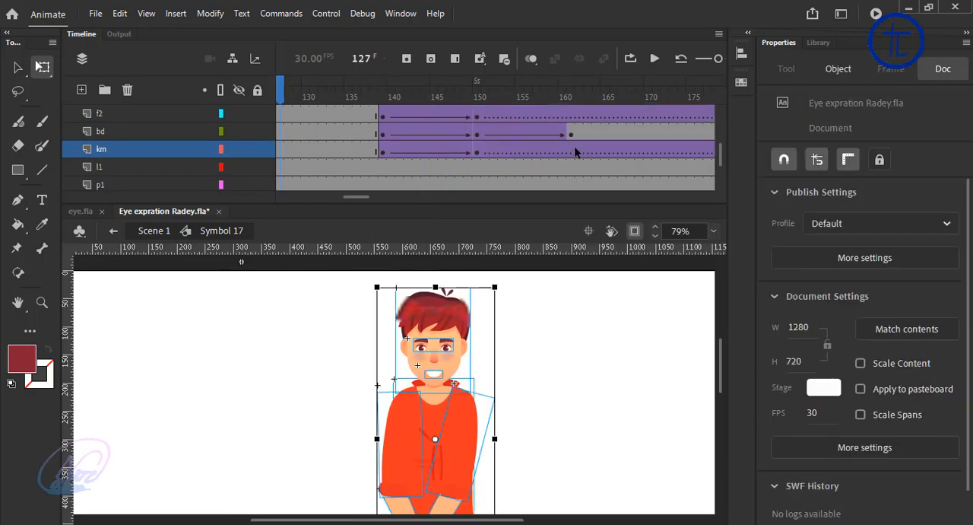
pyautogui.click(655, 59)
pyautogui.click(655, 58)
pyautogui.scroll(4, 464, 137)
# Step: Rotate the h2 upper arm outward at frame 122 so that the arm hangs beside the torso
pyautogui.moveTo(460, 91); pyautogui.dragTo(563, 157)
pyautogui.scroll(-2, 583, 404)
pyautogui.hotkey('ctrl', 'a')
pyautogui.click(583, 404)
pyautogui.click(472, 376)
pyautogui.moveTo(473, 447); pyautogui.dragTo(434, 430)
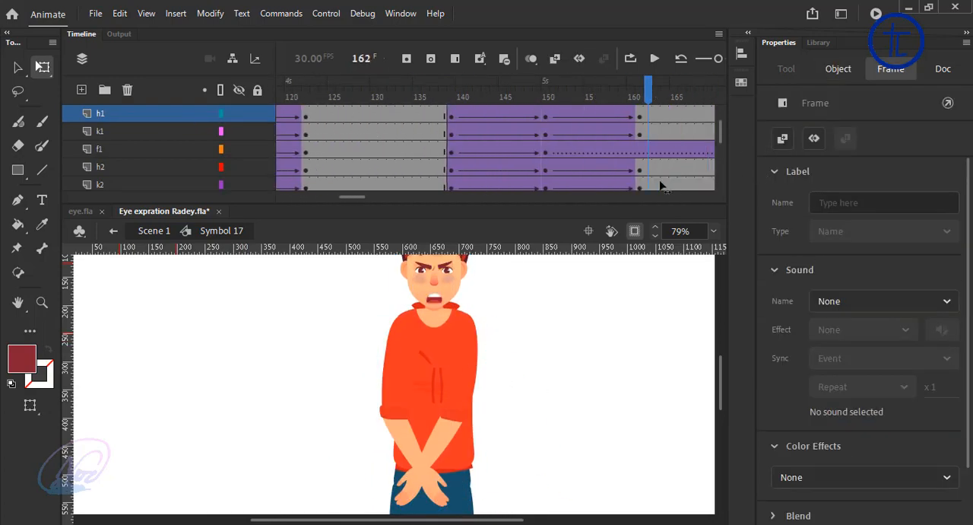
# Step: Swing the h2 upper arm outward and rotate its k2 forearm upward at frame 161
pyautogui.moveTo(662, 185); pyautogui.dragTo(640, 183)
pyautogui.click(462, 390)
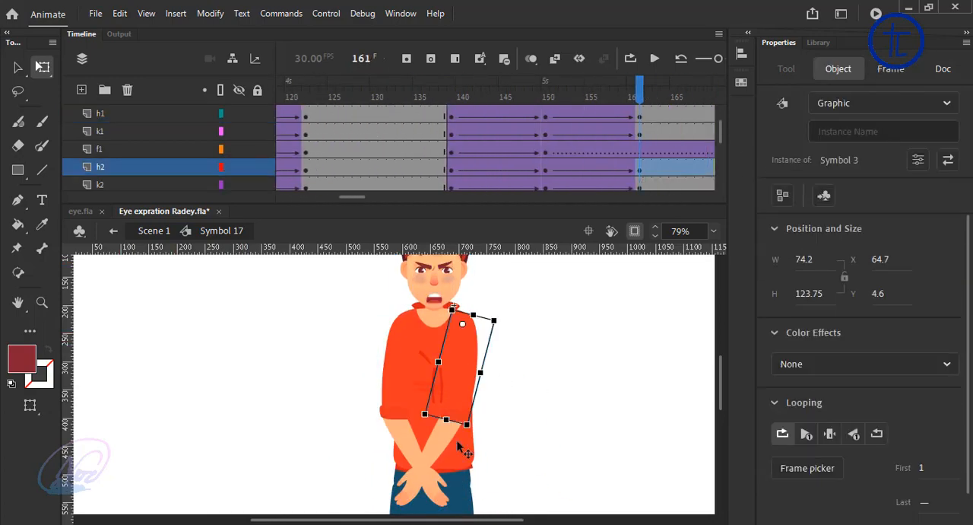
pyautogui.moveTo(459, 443); pyautogui.dragTo(566, 385)
pyautogui.click(561, 414)
pyautogui.moveTo(591, 432); pyautogui.dragTo(617, 395)
# Step: Swing the h1 arm outward from the torso at frame 161
pyautogui.click(402, 401)
pyautogui.moveTo(382, 443); pyautogui.dragTo(305, 395)
pyautogui.click(154, 133)
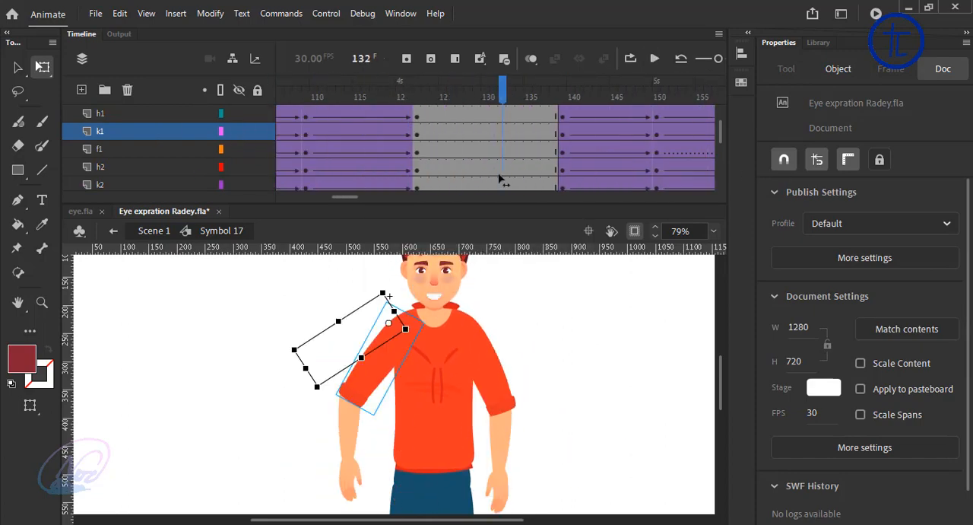
# Step: Raise the h1 arm sideways to nearly horizontal in the smiling pose that starts at frame 122
pyautogui.click(404, 323)
pyautogui.moveTo(373, 426); pyautogui.dragTo(249, 380)
pyautogui.click(305, 390)
# Step: Swing the h2 upper arm and its k2 forearm outward from the torso in the smiling pose that starts at frame 122
pyautogui.click(524, 383)
pyautogui.click(496, 380)
pyautogui.moveTo(519, 411); pyautogui.dragTo(557, 398)
pyautogui.hotkey('ctrl', 'z')
pyautogui.click(559, 427)
pyautogui.click(500, 396)
pyautogui.click(557, 397)
pyautogui.click(531, 427)
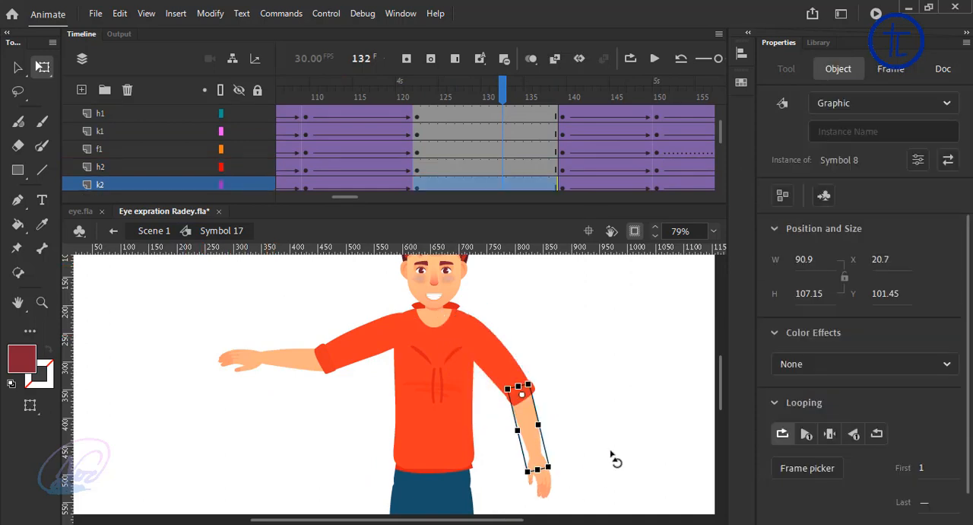
pyautogui.moveTo(615, 458)
pyautogui.mouseDown()
pyautogui.moveTo(623, 434)
pyautogui.moveTo(615, 457)
pyautogui.mouseUp()
pyautogui.click(365, 403)
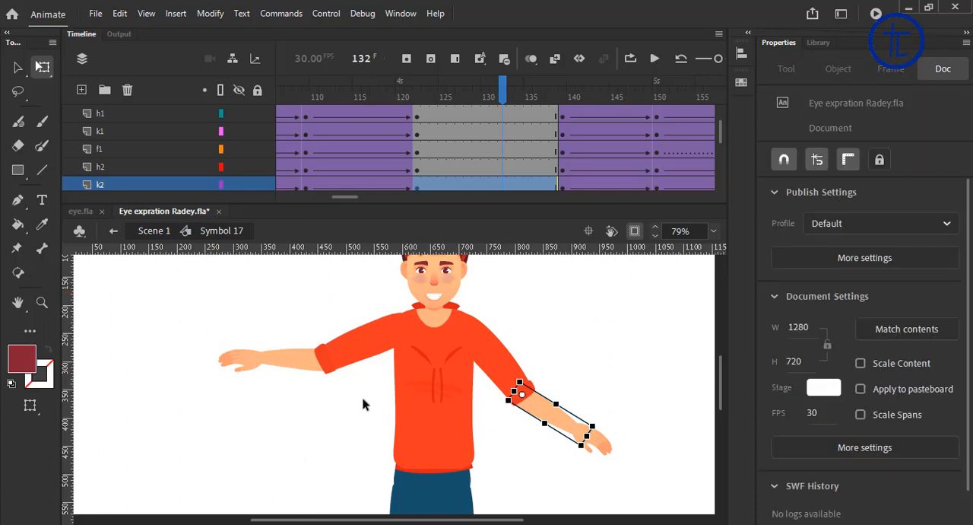
pyautogui.click(261, 371)
pyautogui.click(807, 467)
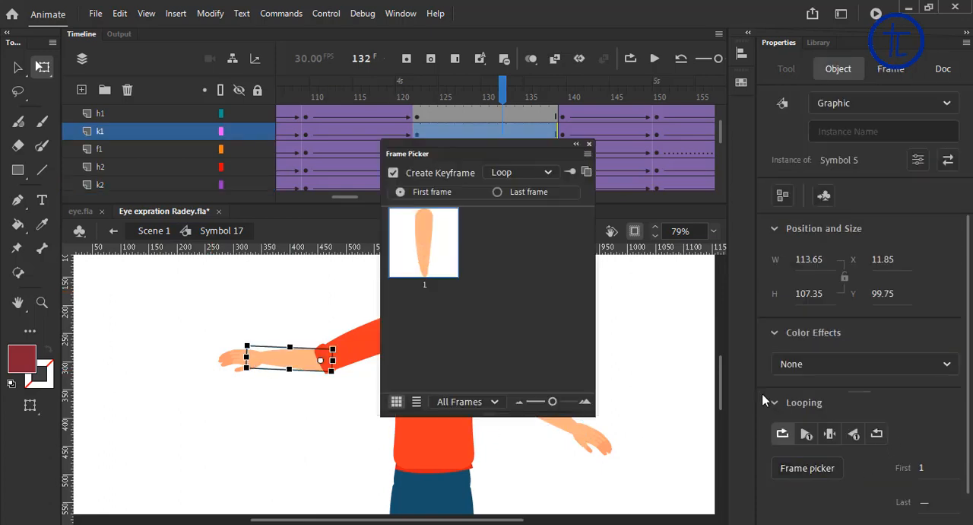
pyautogui.click(588, 145)
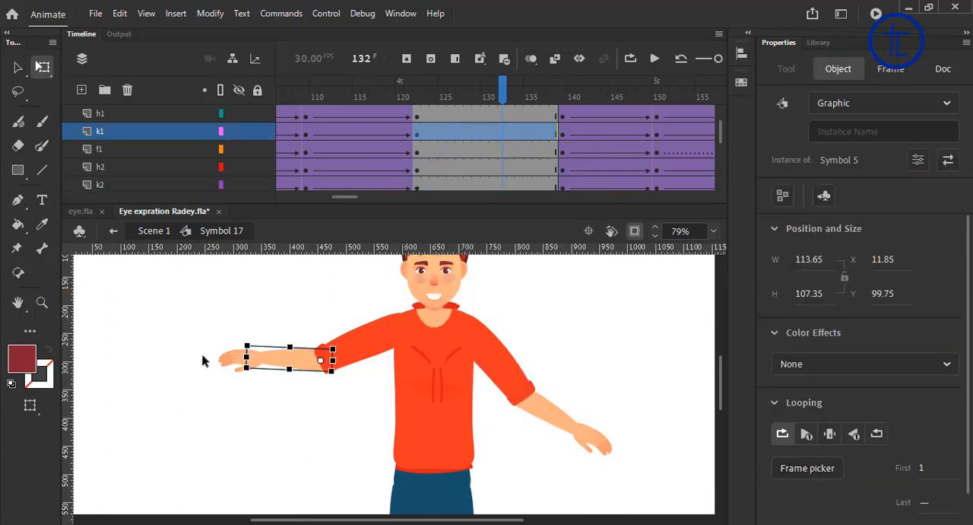
# Step: Choose a different single-frame hand shape for the f1 hand in the smiling pose that starts at frame 122
pyautogui.click(205, 361)
pyautogui.click(235, 361)
pyautogui.click(824, 472)
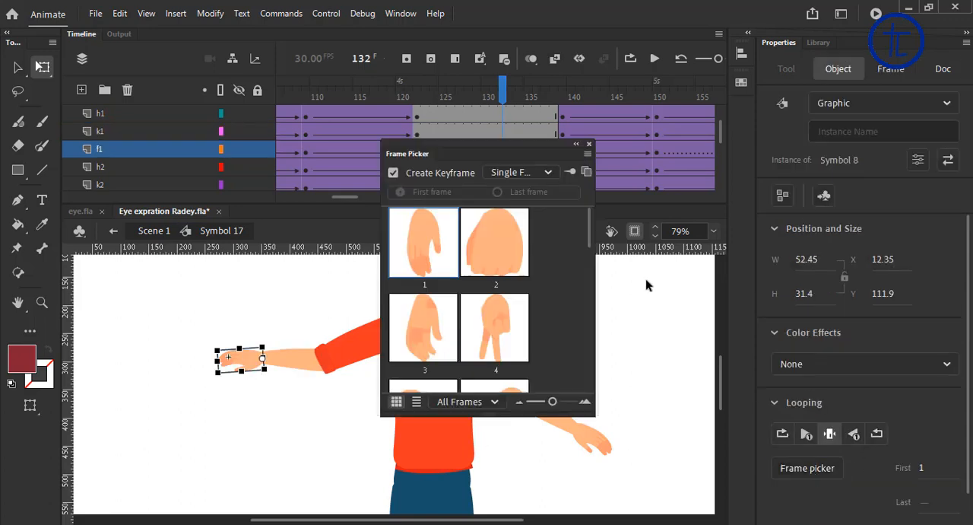
pyautogui.moveTo(591, 226)
pyautogui.mouseDown()
pyautogui.moveTo(566, 365)
pyautogui.moveTo(582, 242)
pyautogui.mouseUp()
pyautogui.click(449, 342)
pyautogui.click(494, 334)
pyautogui.click(589, 144)
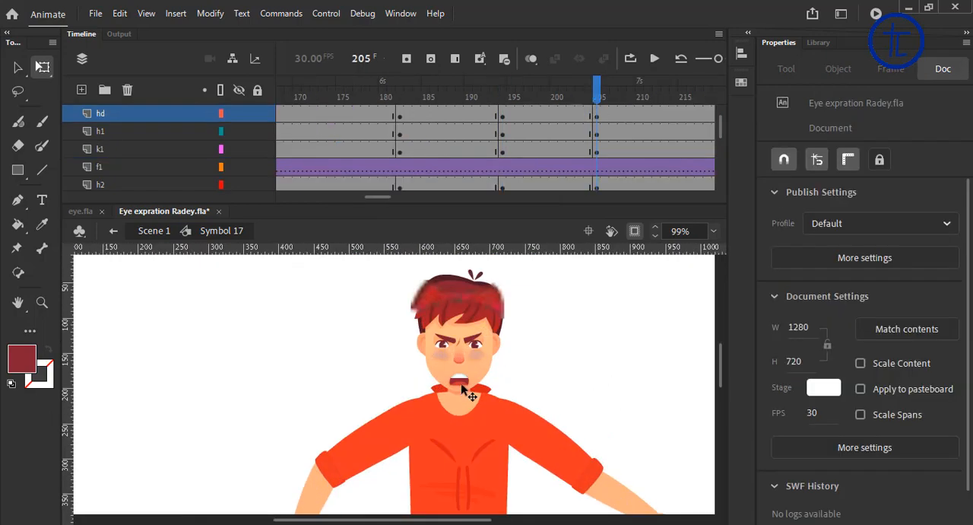
# Step: Set the Lips symbol at frame 205 to its single frame 5, the wide-open mouth
pyautogui.click(804, 468)
pyautogui.scroll(-1, 501, 266)
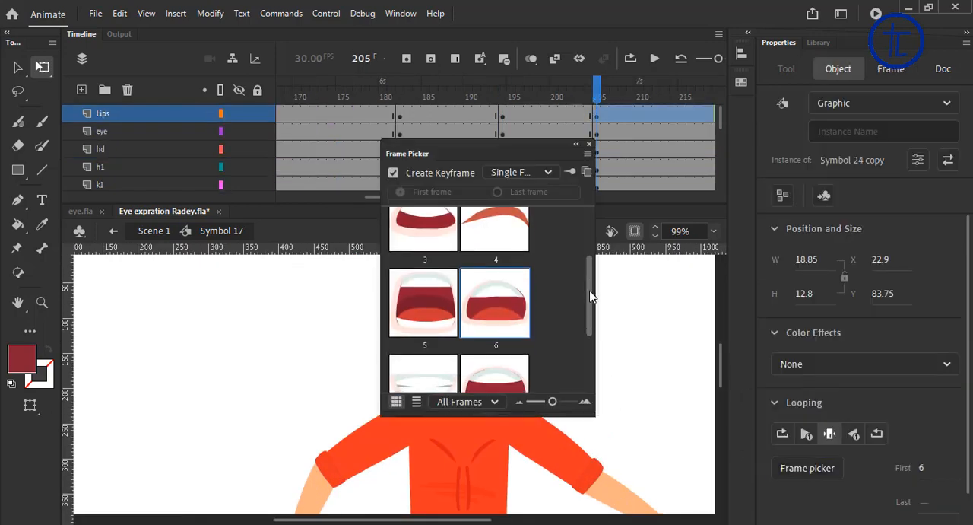
pyautogui.scroll(2, 502, 266)
pyautogui.moveTo(510, 152); pyautogui.dragTo(616, 149)
pyautogui.scroll(-1, 582, 323)
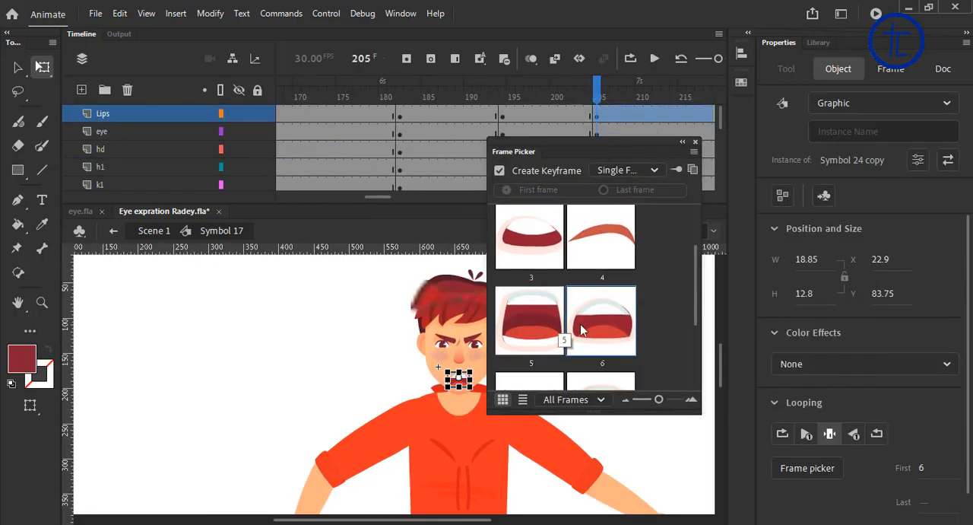
pyautogui.click(553, 323)
pyautogui.click(695, 142)
# Step: Switch the eye symbol at frame 205 from the angry look to the single frame with wide-open eyes and raised brows
pyautogui.click(459, 341)
pyautogui.click(809, 467)
pyautogui.click(552, 361)
pyautogui.click(695, 143)
pyautogui.click(570, 398)
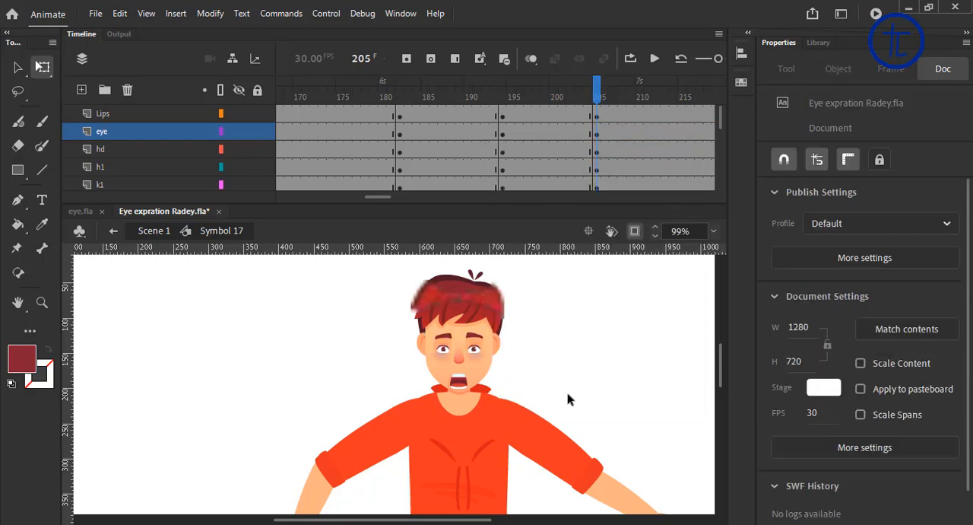
# Step: Create classic tweens on all character layers between the keyframes at frames 182, 194 and 205
pyautogui.moveTo(579, 114); pyautogui.dragTo(425, 184)
pyautogui.scroll(5, 482, 148)
pyautogui.rightClick(533, 122)
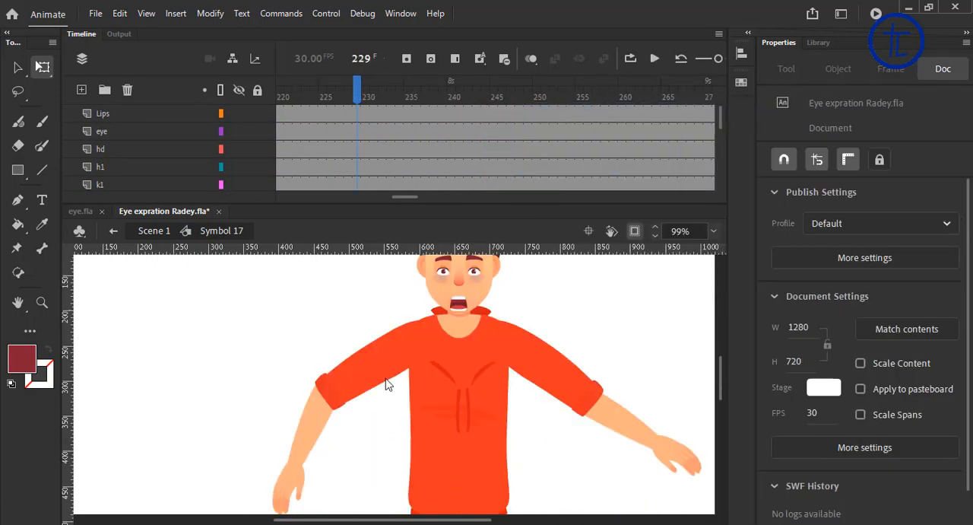
# Step: Play the whole animation in a loop on the timeline and test the movie to check the expressions and poses
pyautogui.click(387, 383)
pyautogui.moveTo(327, 415); pyautogui.dragTo(392, 487)
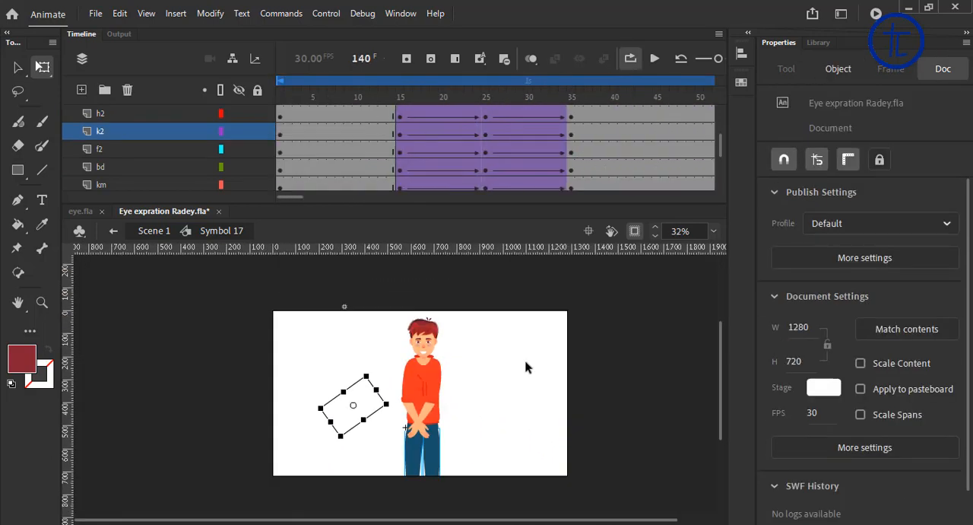
pyautogui.press('Return')
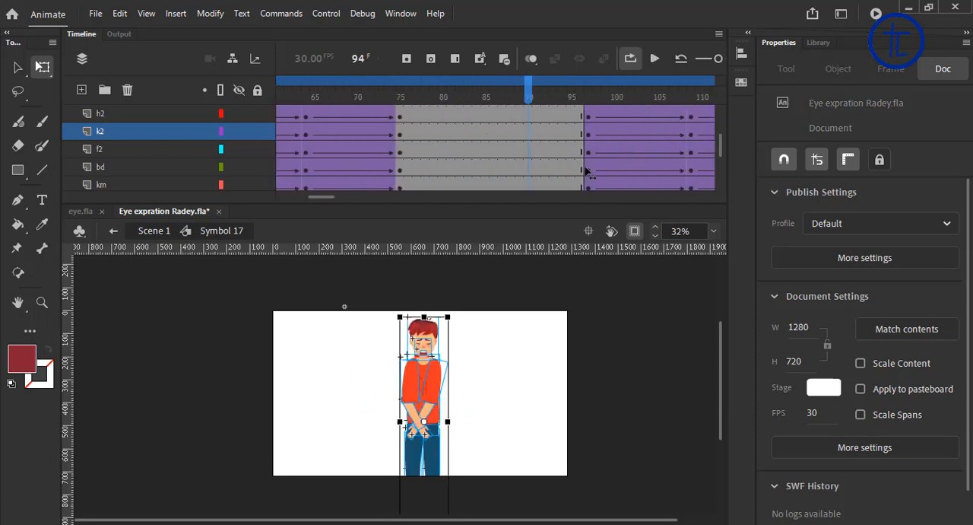
pyautogui.press('Return')
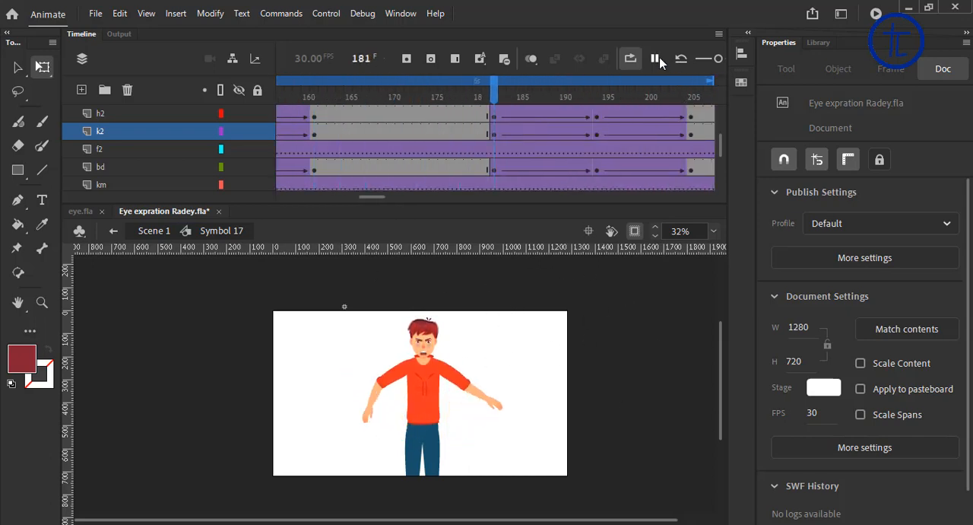
pyautogui.hotkey('ctrl', 'Return')
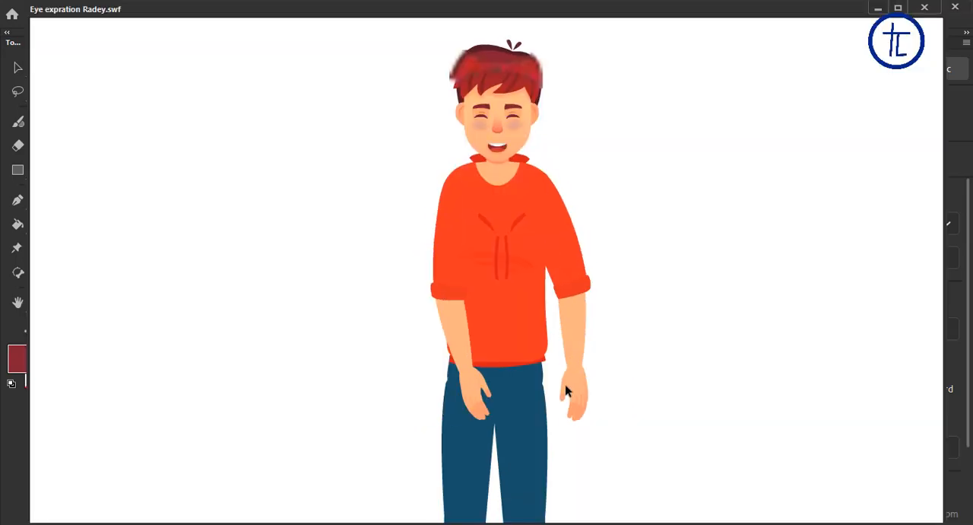